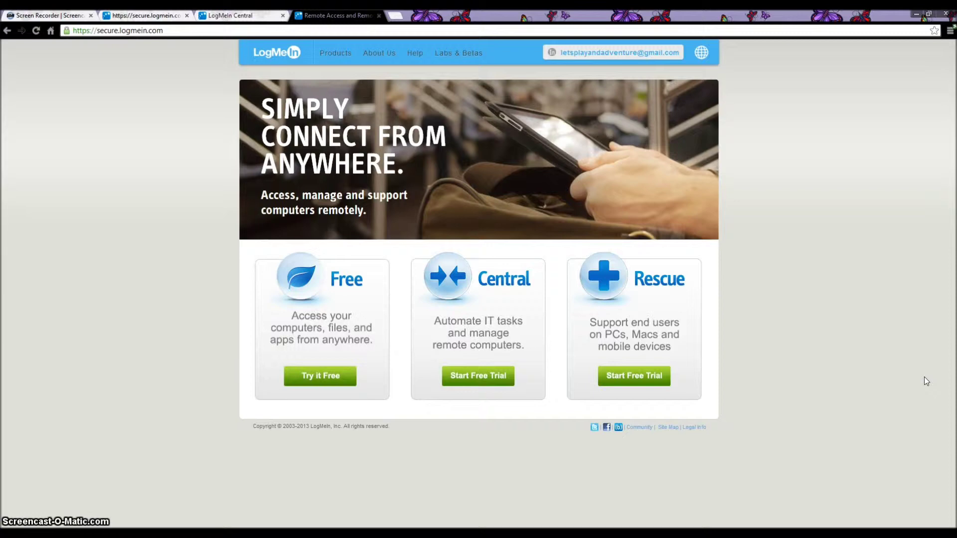
# - Open the sign-up form for the free LogMeIn product and clear its prefilled email and password
pyautogui.click(943, 370)
pyautogui.click(351, 382)
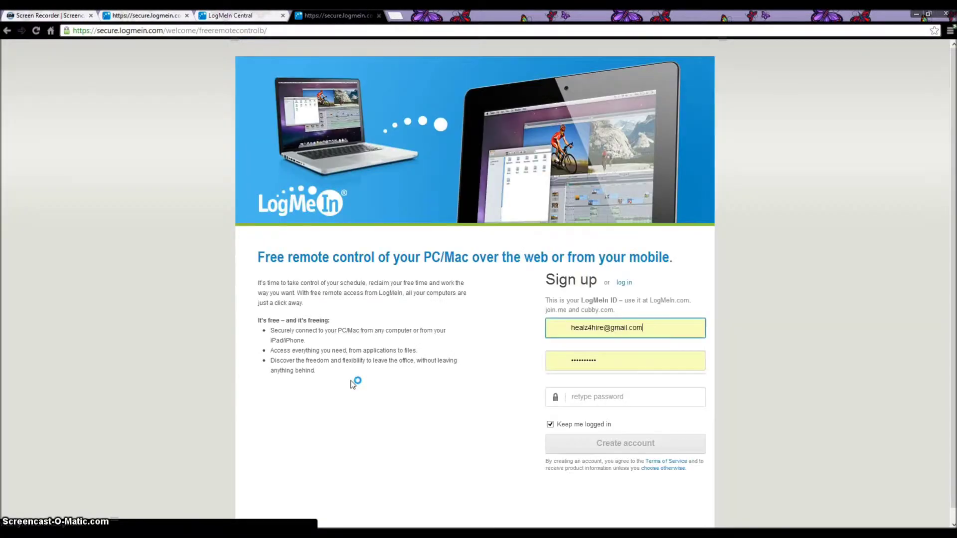
pyautogui.click(563, 355)
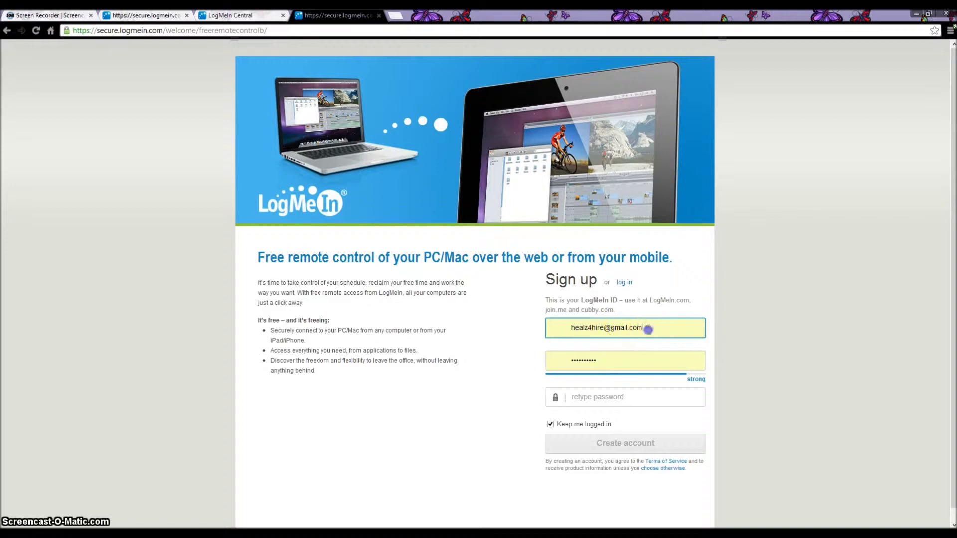
pyautogui.doubleClick(635, 328)
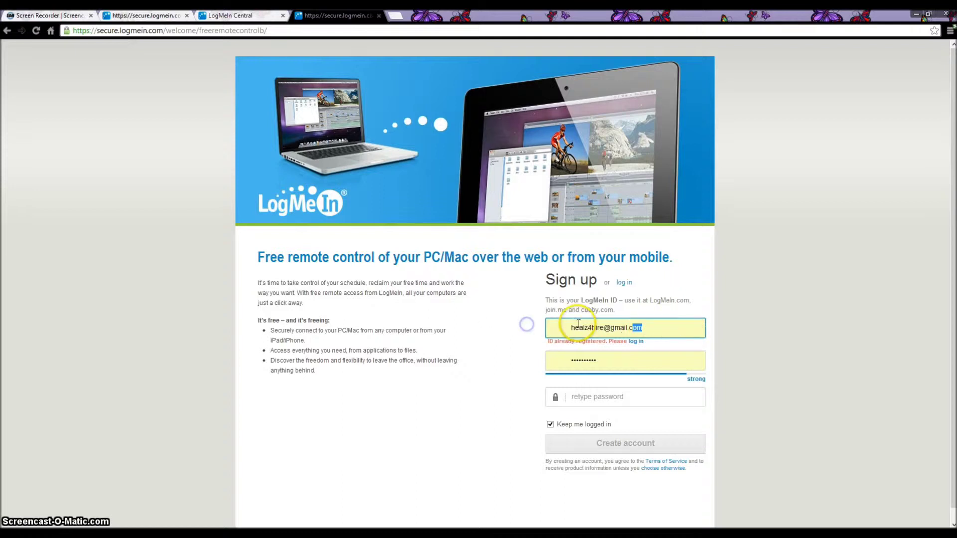
pyautogui.hotkey('ctrl', 'a')
pyautogui.press('BackSpace')
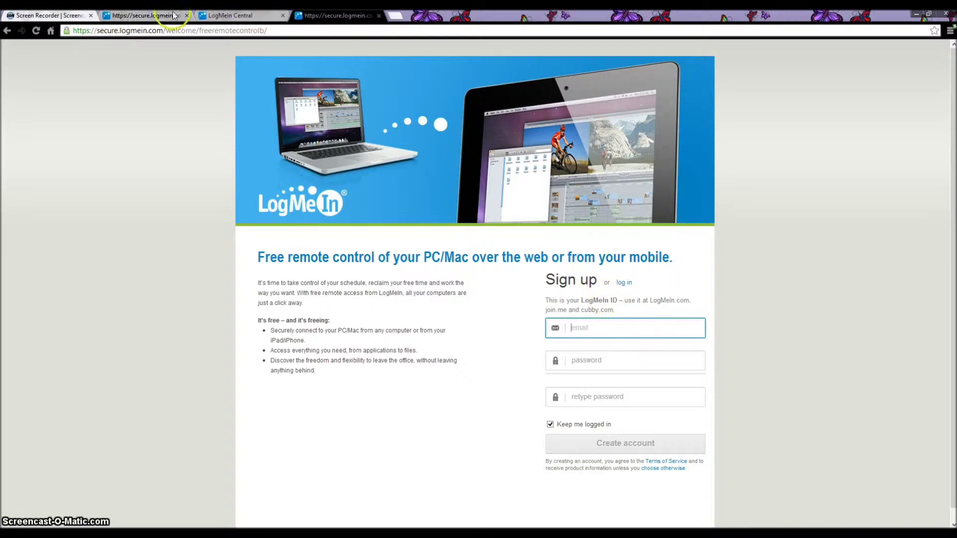
pyautogui.click(623, 397)
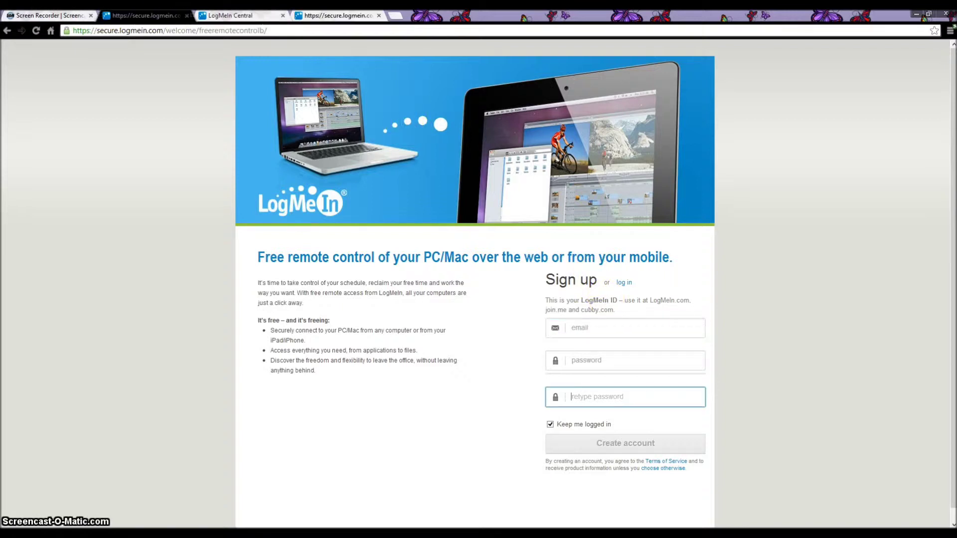
# - Switch to LogMeIn Central, view the computers on the home page, and open My Networks
pyautogui.click(247, 15)
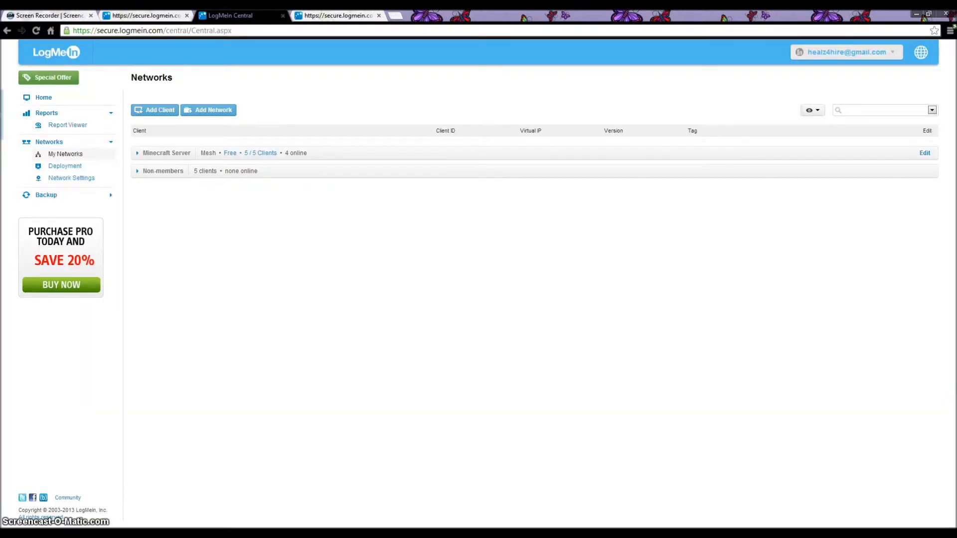
pyautogui.click(44, 98)
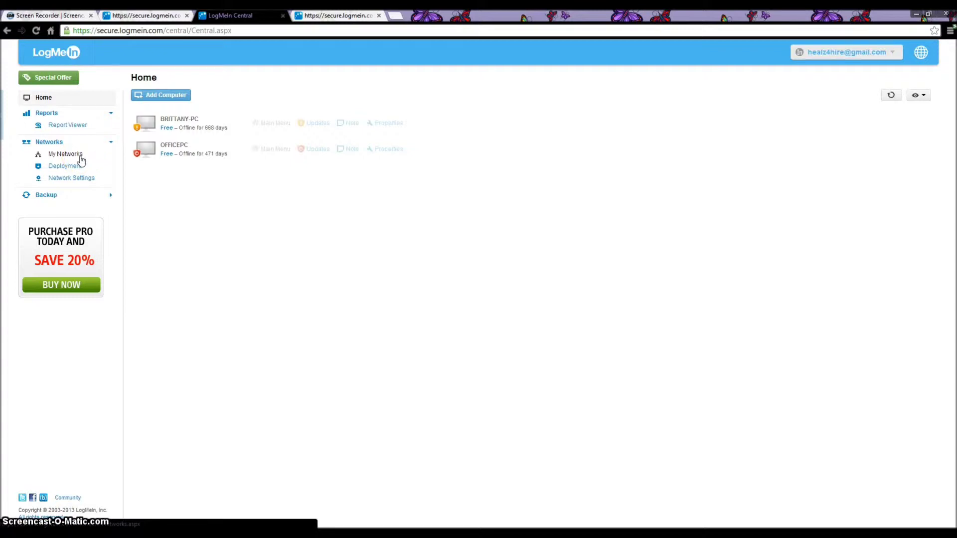
pyautogui.click(54, 156)
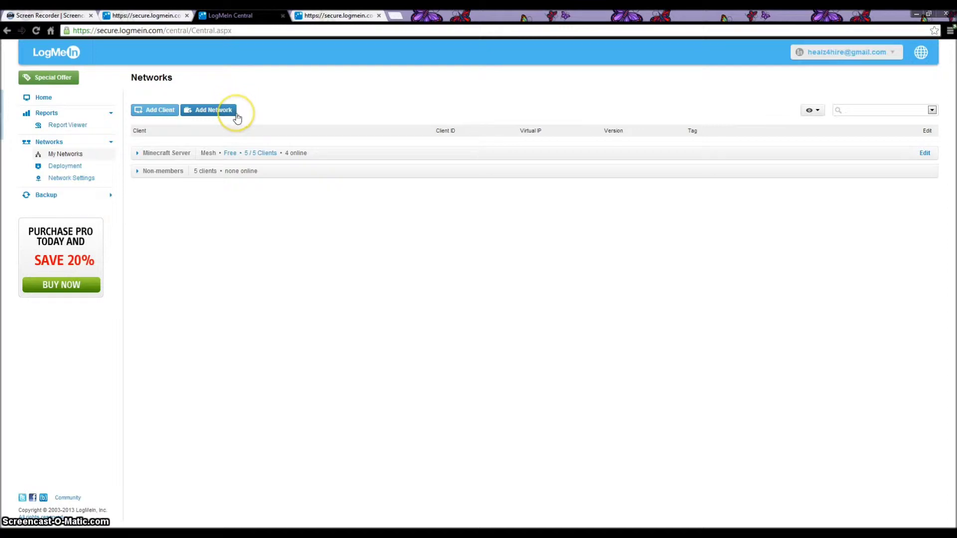
# - Add a client with the option to install LogMeIn Hamachi on this computer and download the installer
pyautogui.click(165, 112)
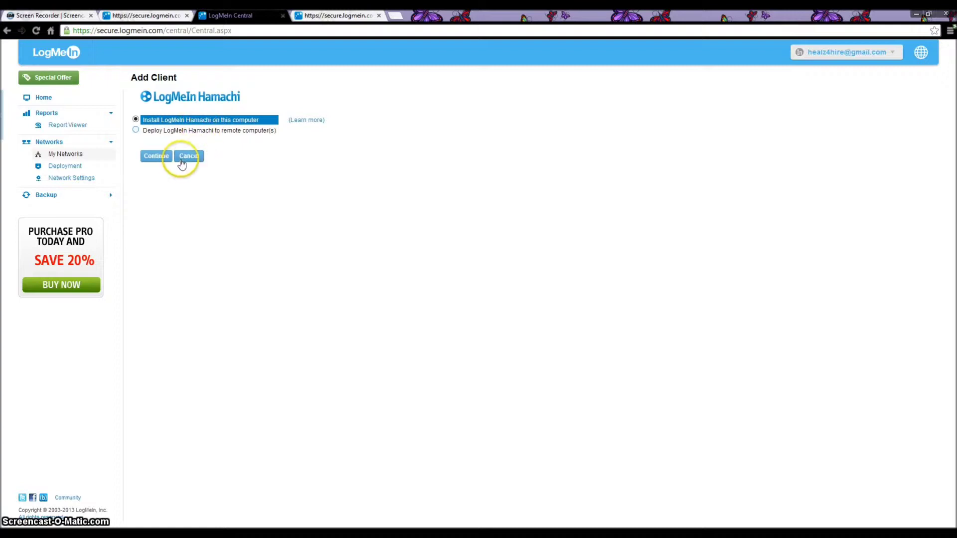
pyautogui.click(166, 159)
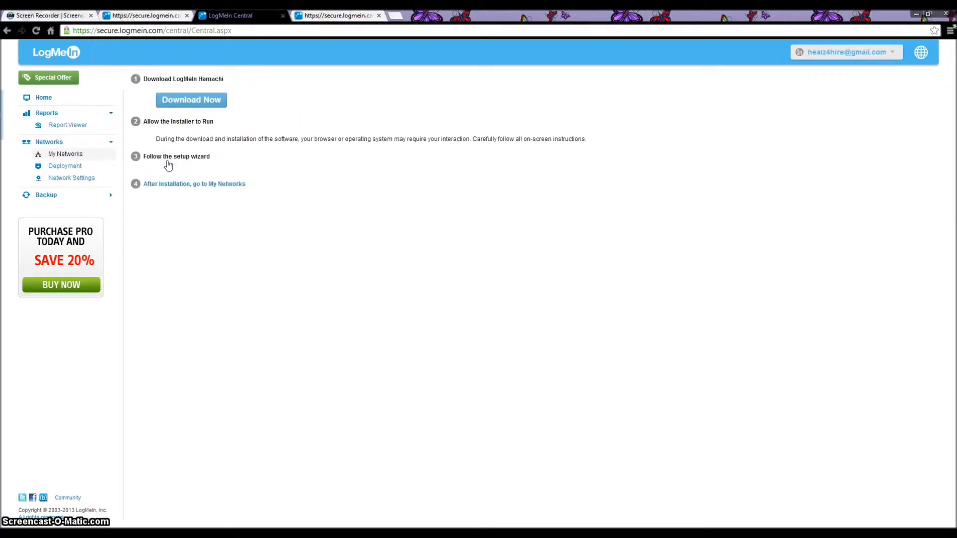
pyautogui.click(193, 102)
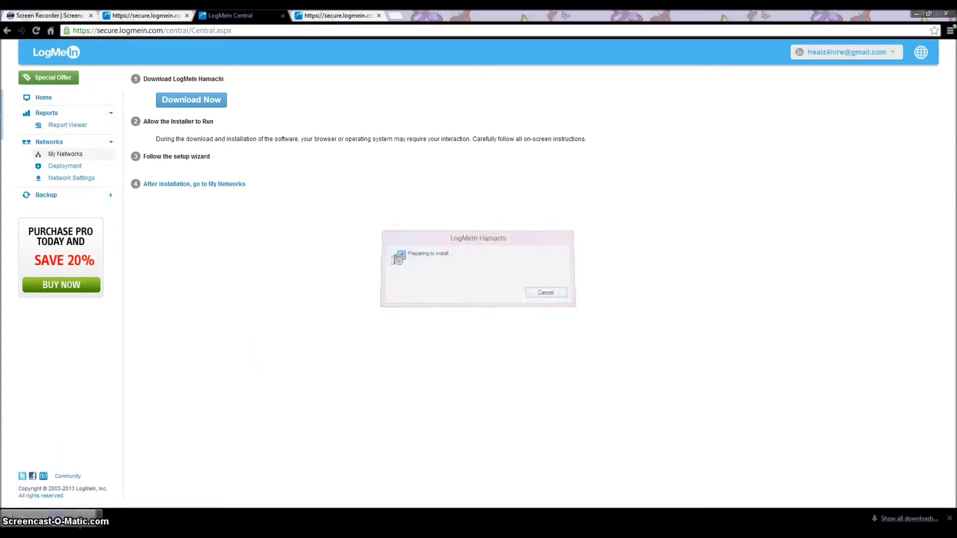
# - Go through the LogMeIn Hamachi setup wizard as far as the reinstall choice and cancel it
pyautogui.click(527, 353)
pyautogui.click(527, 353)
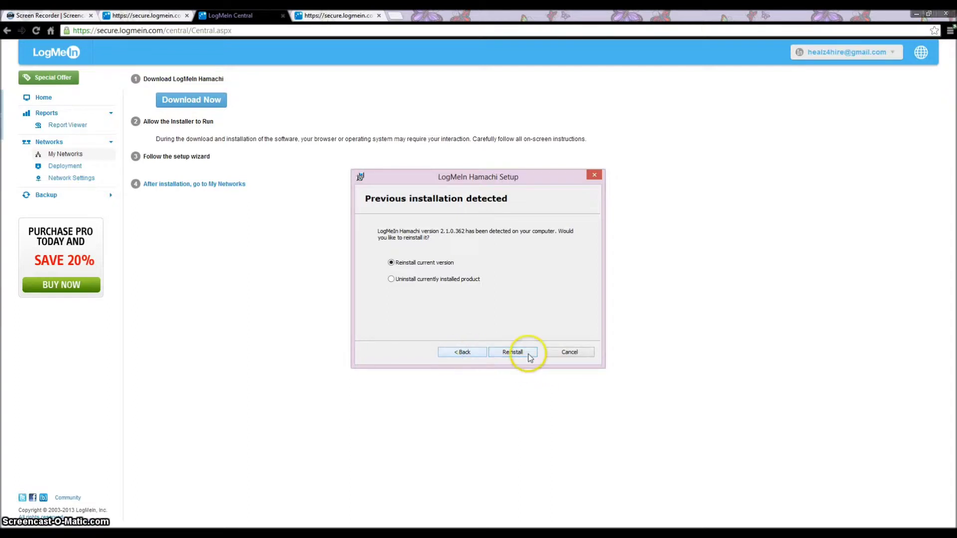
pyautogui.click(578, 353)
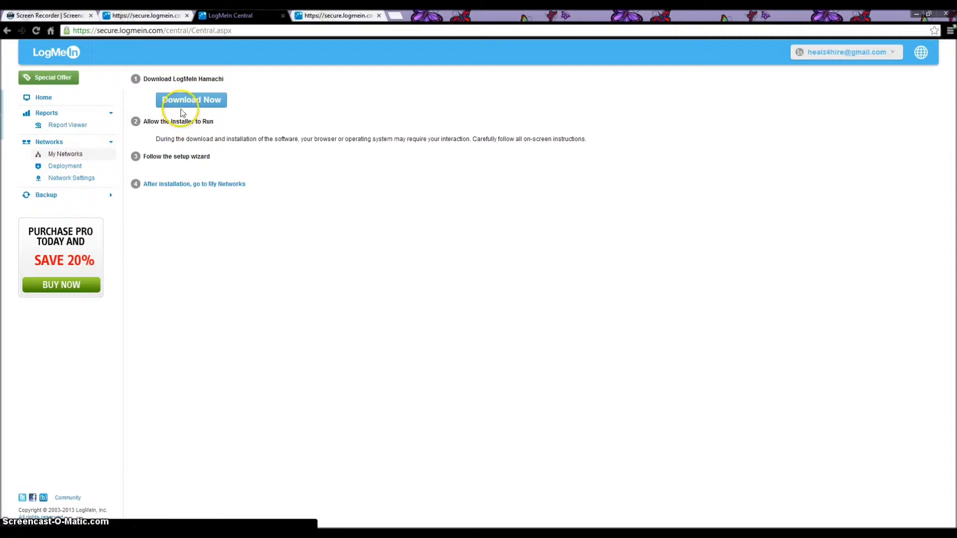
# - Return to My Networks and add a mesh network named Minecraft 6.1 without a description
pyautogui.click(207, 184)
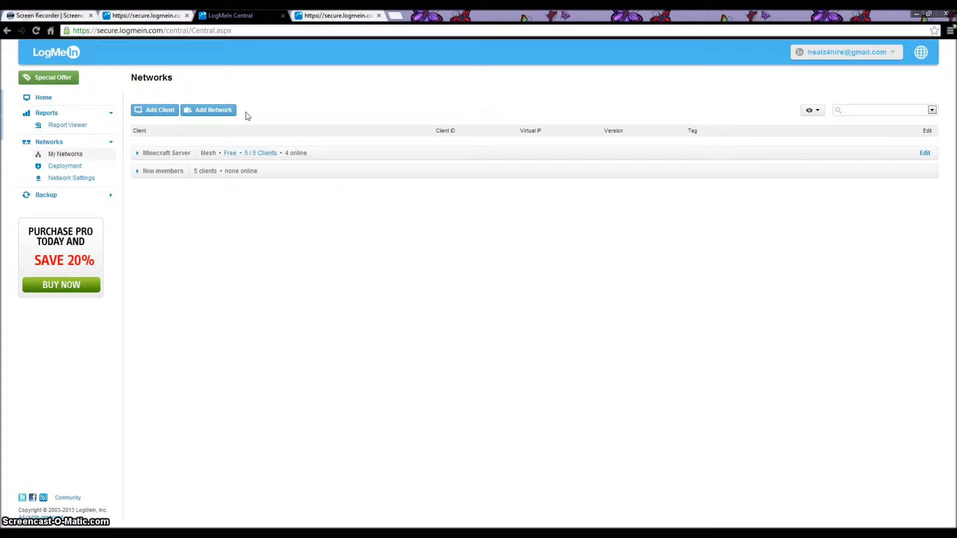
pyautogui.click(204, 113)
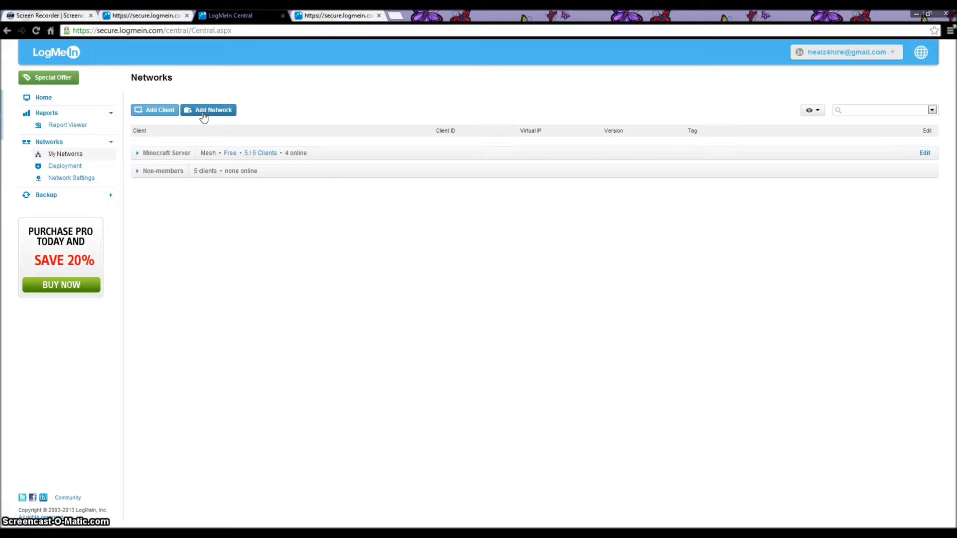
pyautogui.click(204, 113)
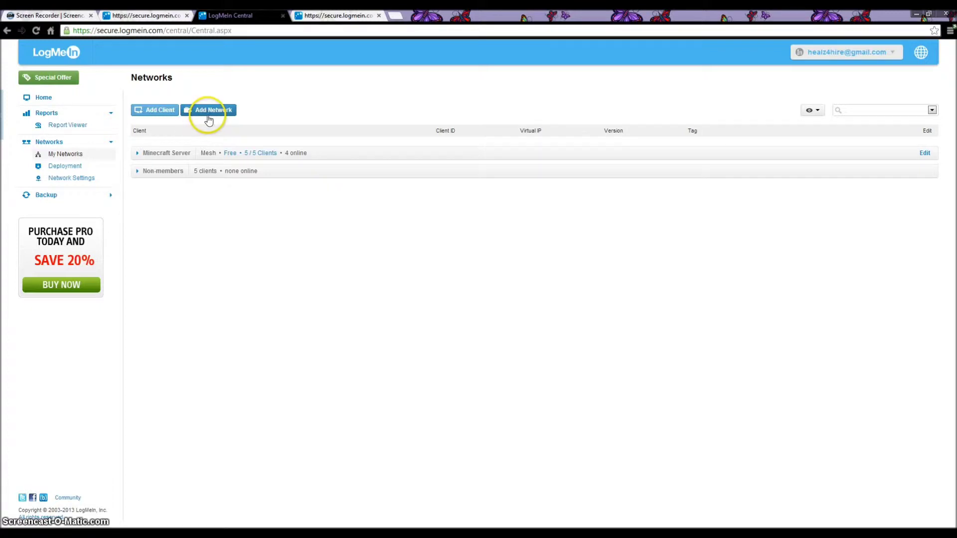
pyautogui.click(209, 135)
pyautogui.click(222, 131)
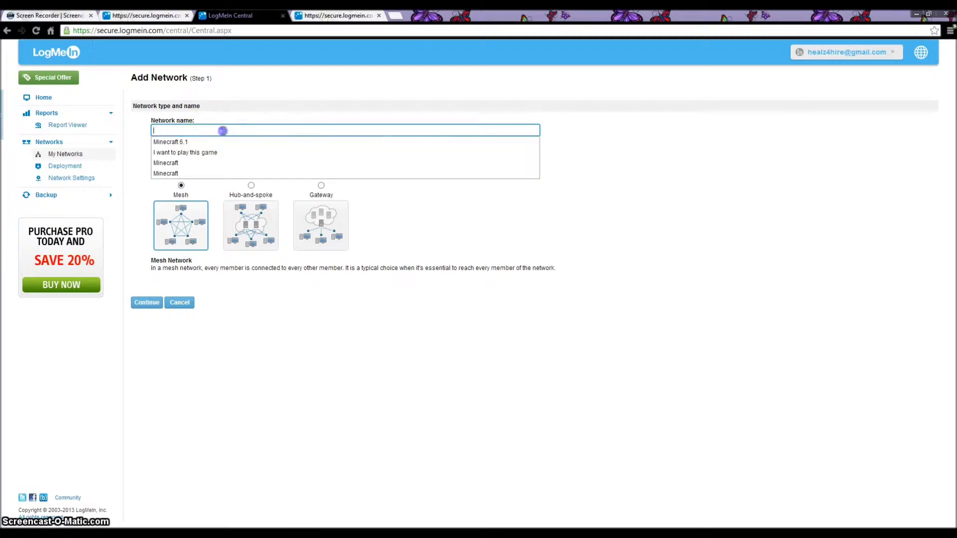
pyautogui.click(459, 142)
pyautogui.click(297, 157)
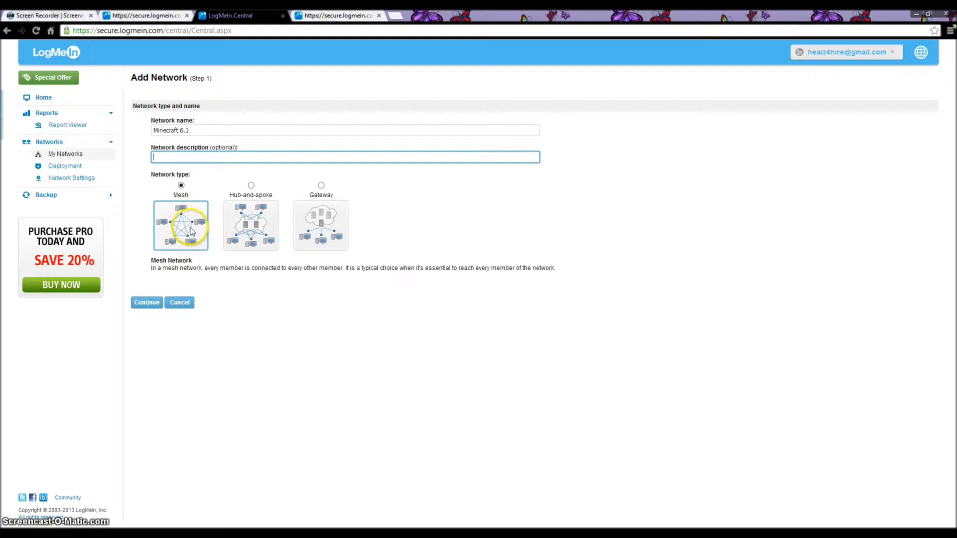
pyautogui.click(139, 308)
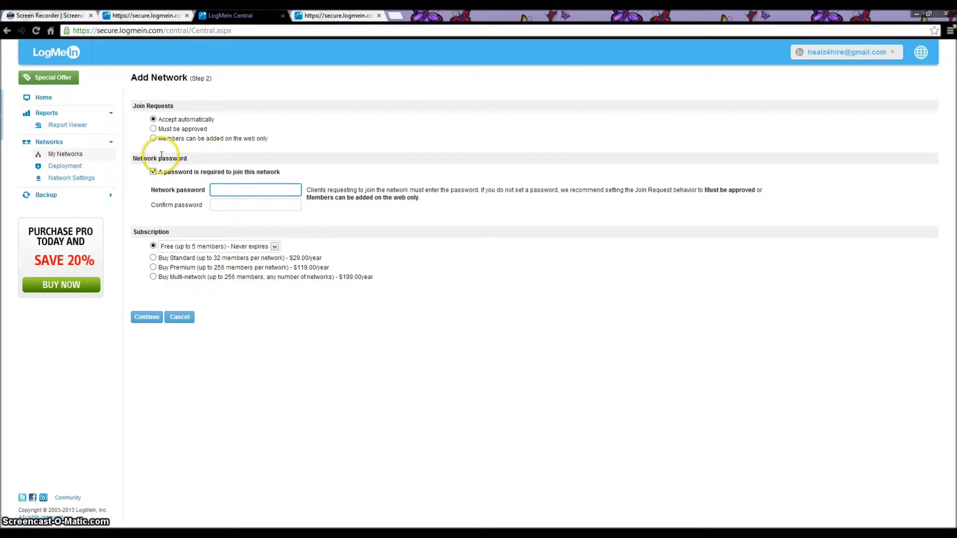
# - Set the new network to accept join requests automatically, require no password, and use the free subscription for up to 5 members
pyautogui.click(156, 131)
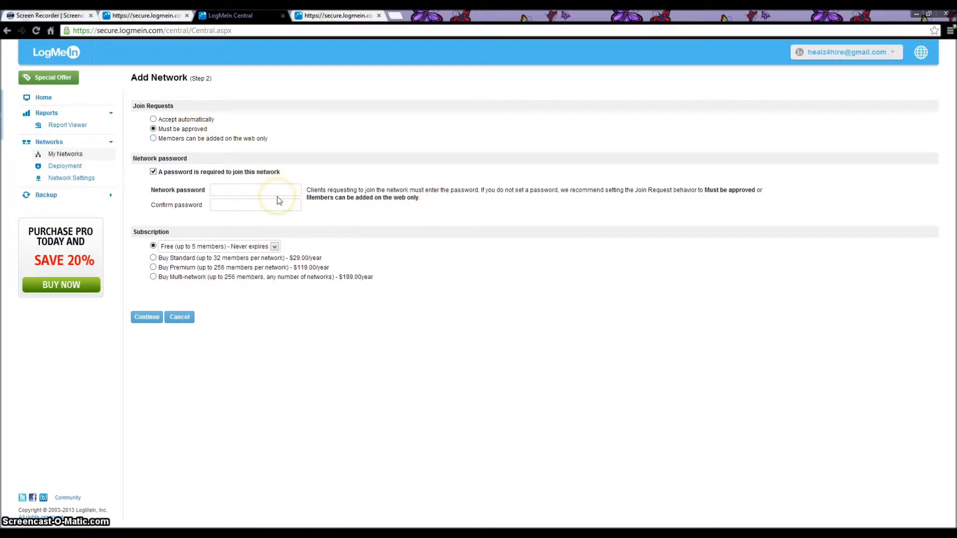
pyautogui.click(331, 138)
pyautogui.click(153, 119)
pyautogui.click(153, 172)
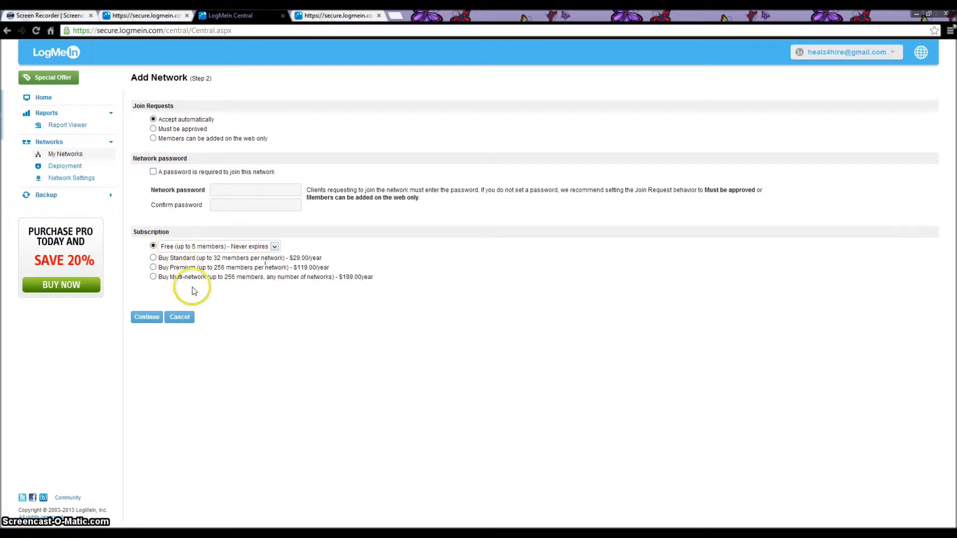
pyautogui.click(231, 259)
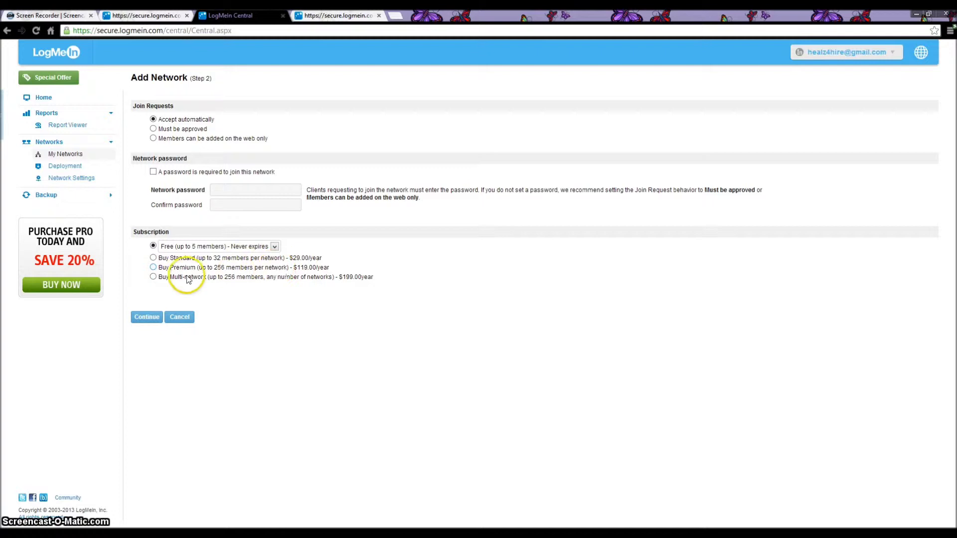
pyautogui.click(146, 321)
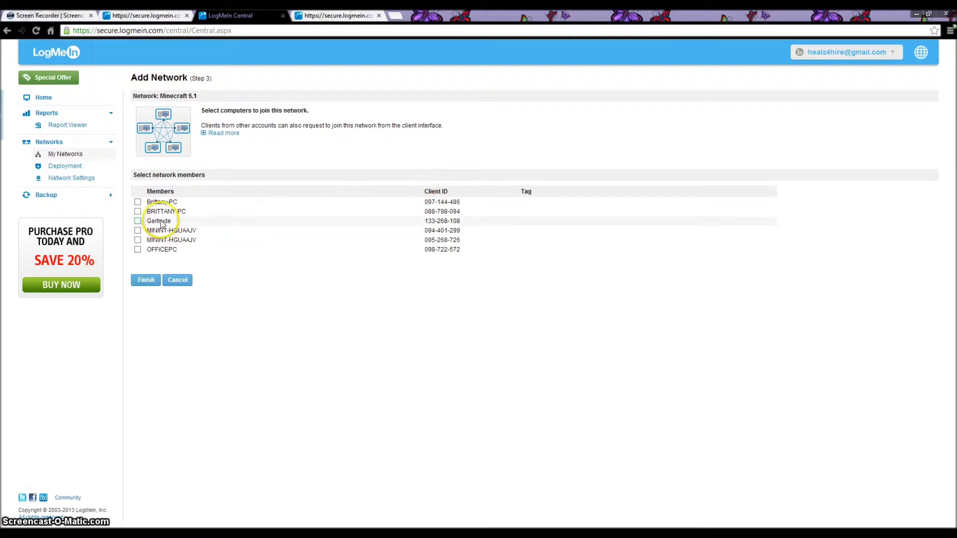
# - Select the Gertrude computer as a network member, finish creating the network, and save its settings
pyautogui.click(138, 221)
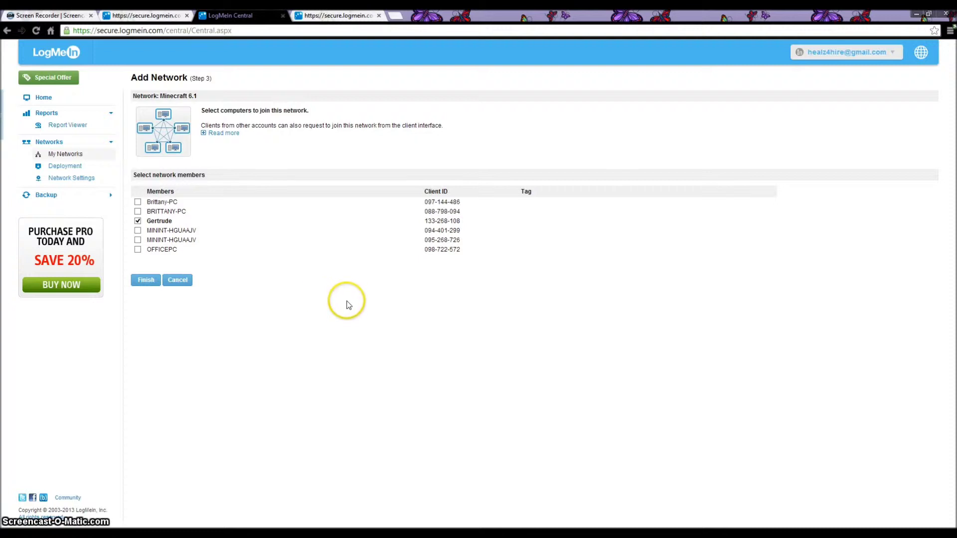
pyautogui.click(143, 282)
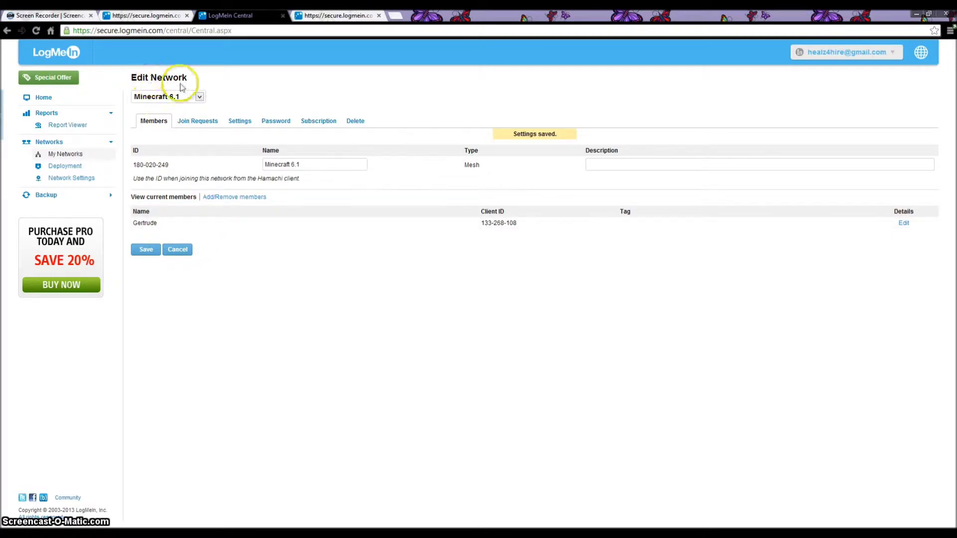
pyautogui.click(153, 253)
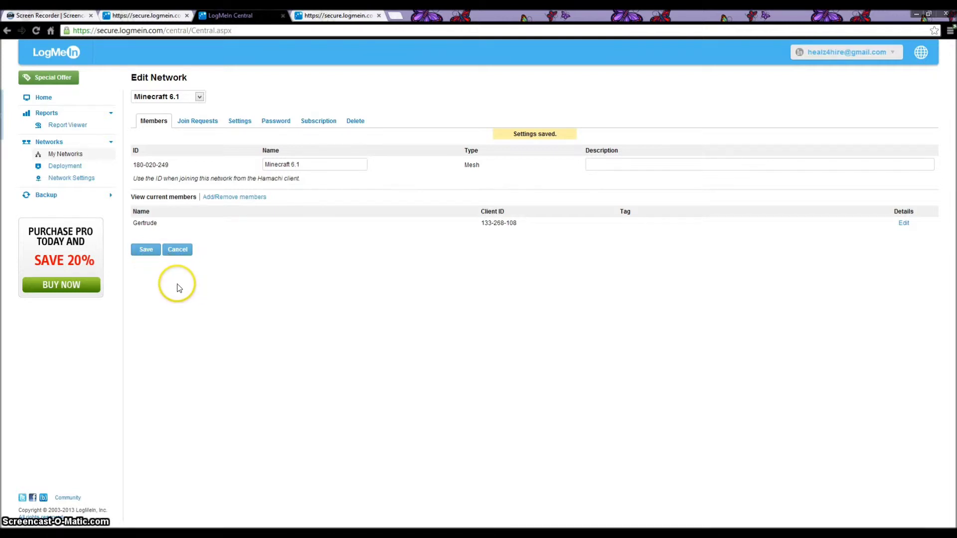
pyautogui.click(140, 257)
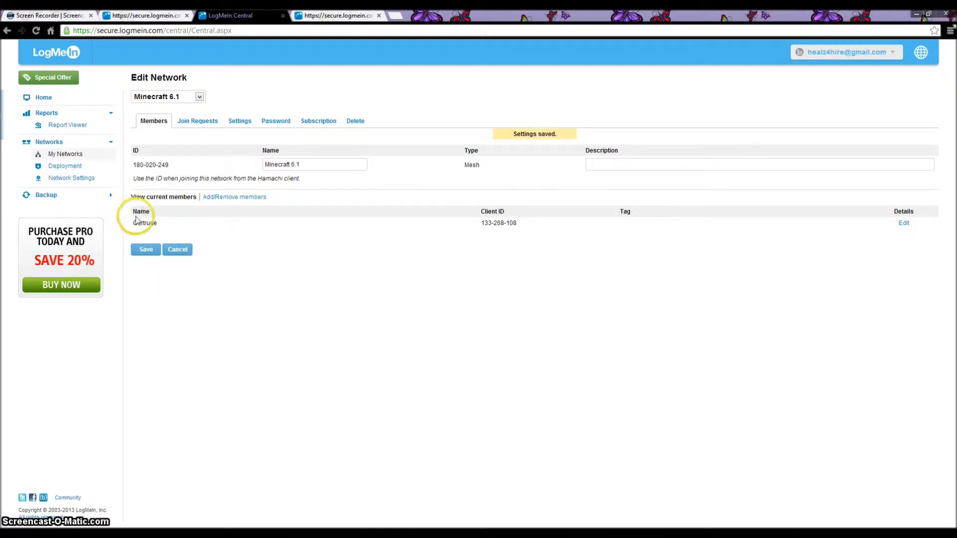
# - Highlight the ID of the Minecraft 6.1 network that other players need for joining
pyautogui.click(170, 164)
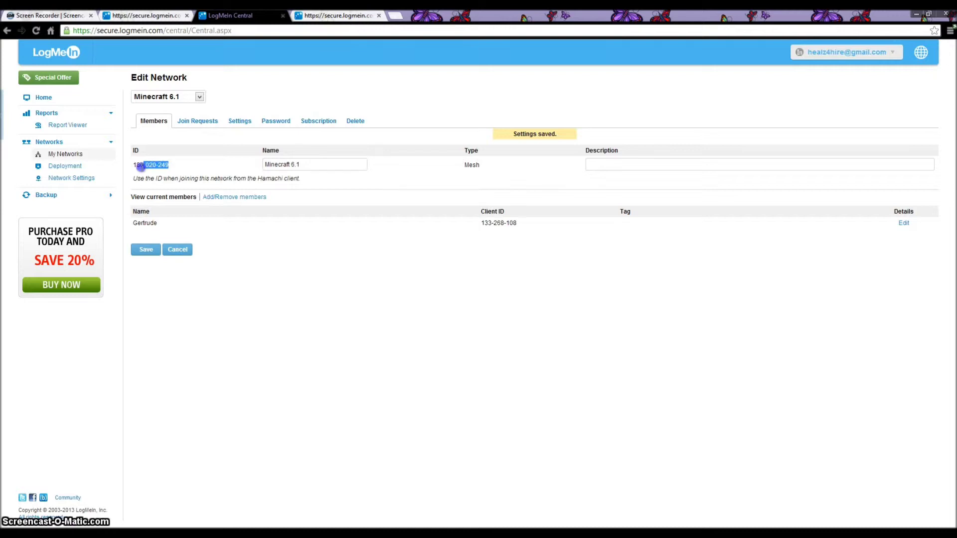
pyautogui.moveTo(135, 169); pyautogui.dragTo(133, 165)
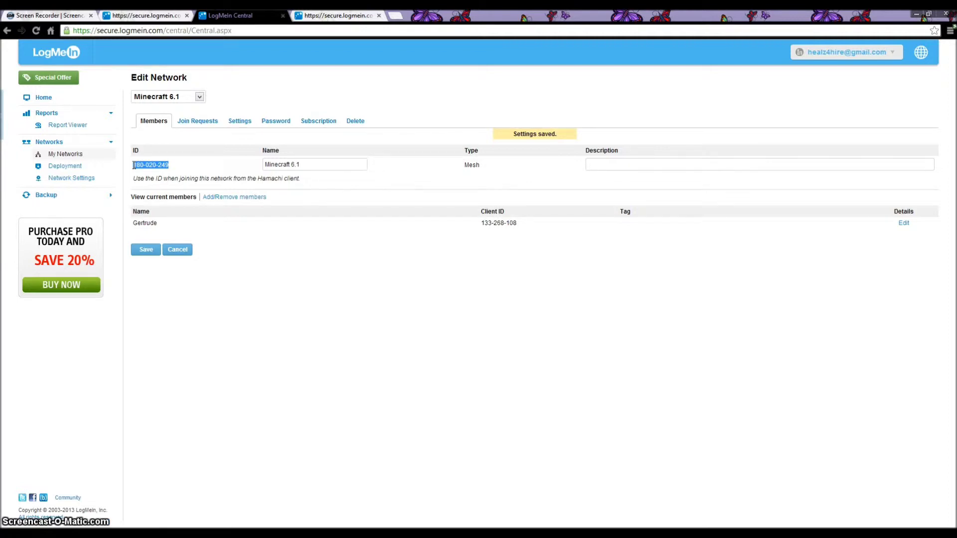
pyautogui.moveTo(134, 166); pyautogui.dragTo(183, 168)
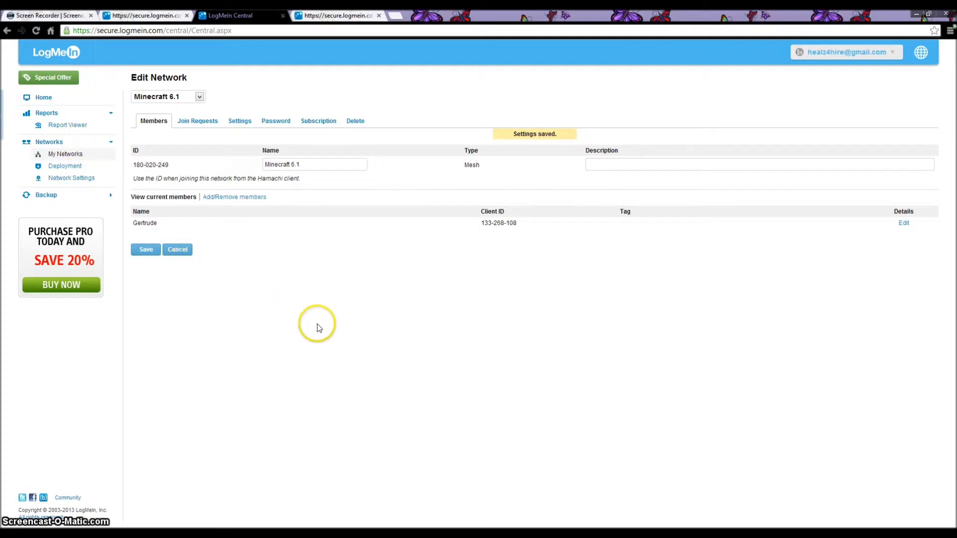
# - Switch to the LogMeIn Hamachi client and examine the Network ID and Password fields for joining an existing network, without joining one
pyautogui.hotkey('alt', 'Tab')
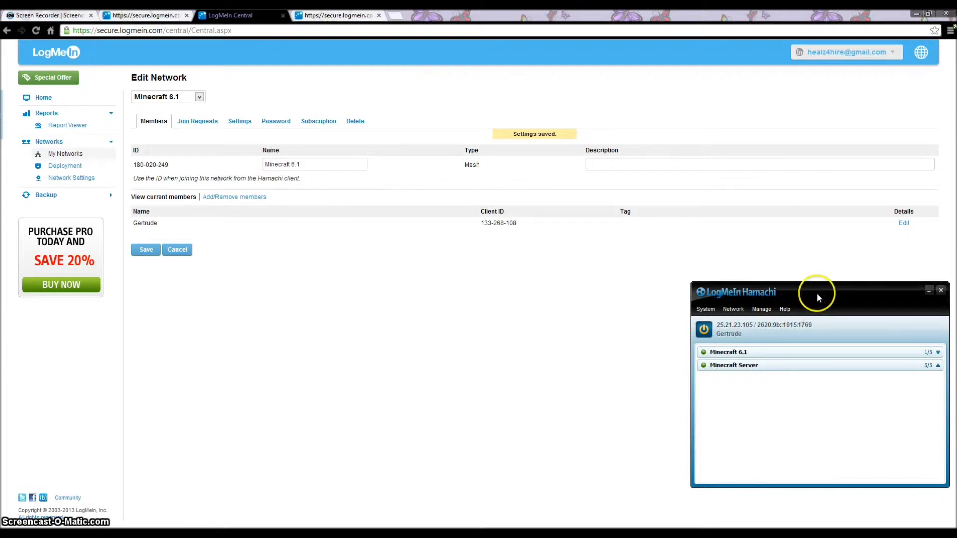
pyautogui.moveTo(818, 295); pyautogui.dragTo(598, 225)
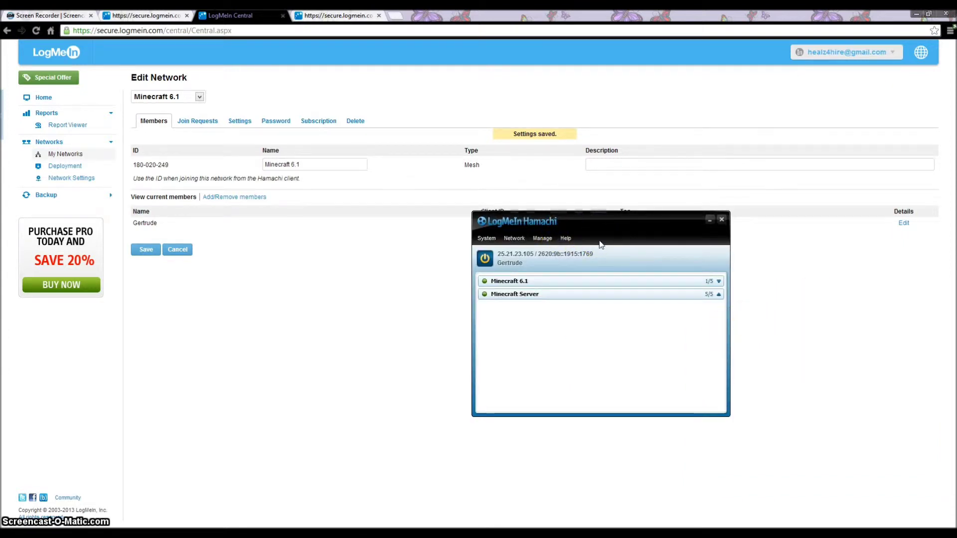
pyautogui.click(513, 239)
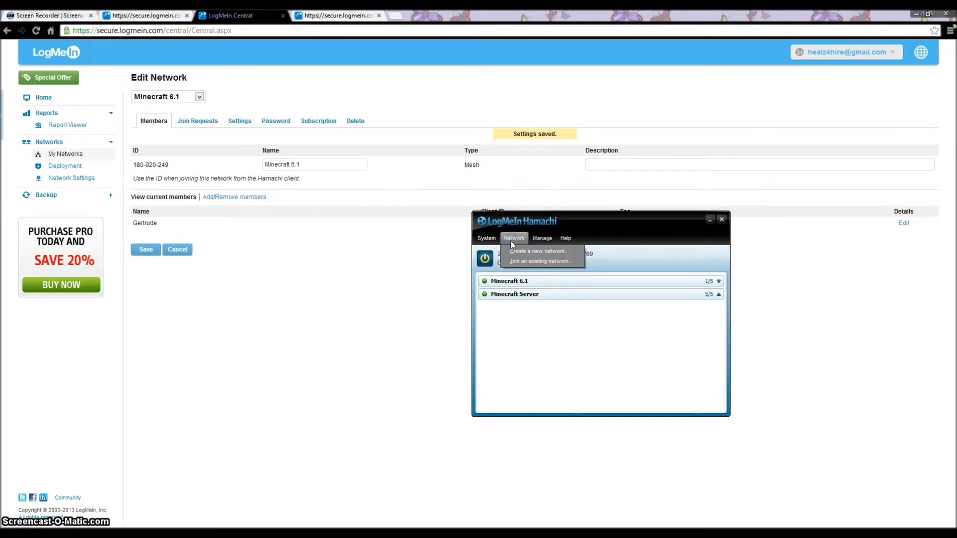
pyautogui.click(527, 262)
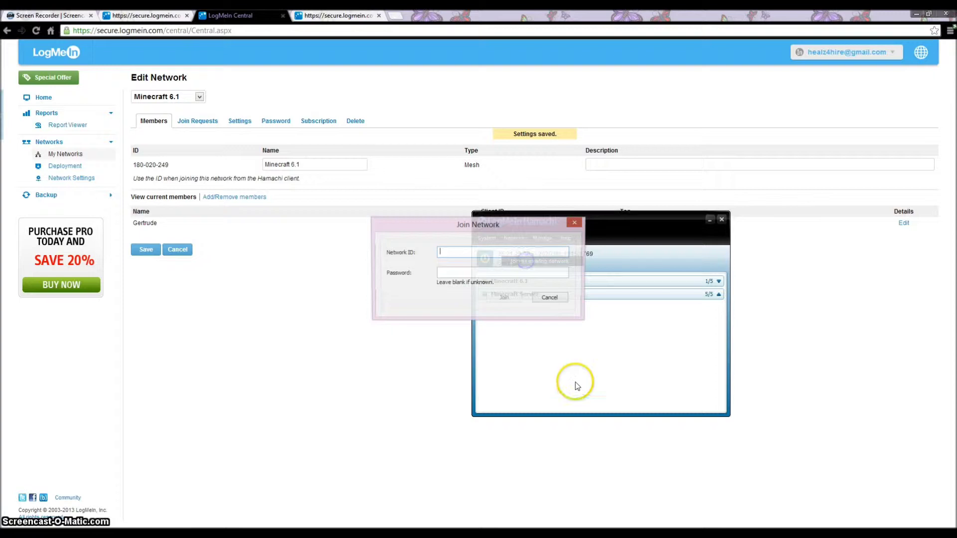
pyautogui.click(173, 164)
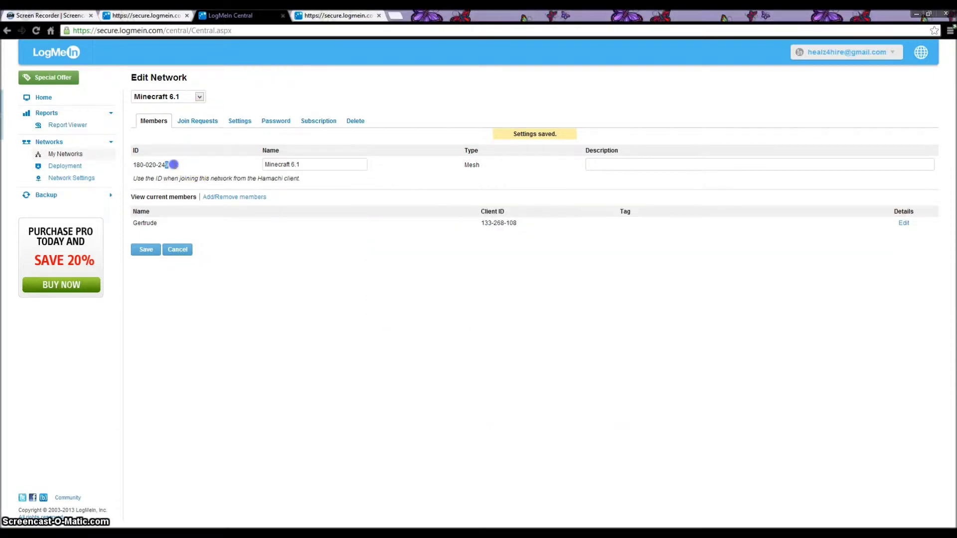
pyautogui.hotkey('alt', 'Tab')
pyautogui.click(528, 257)
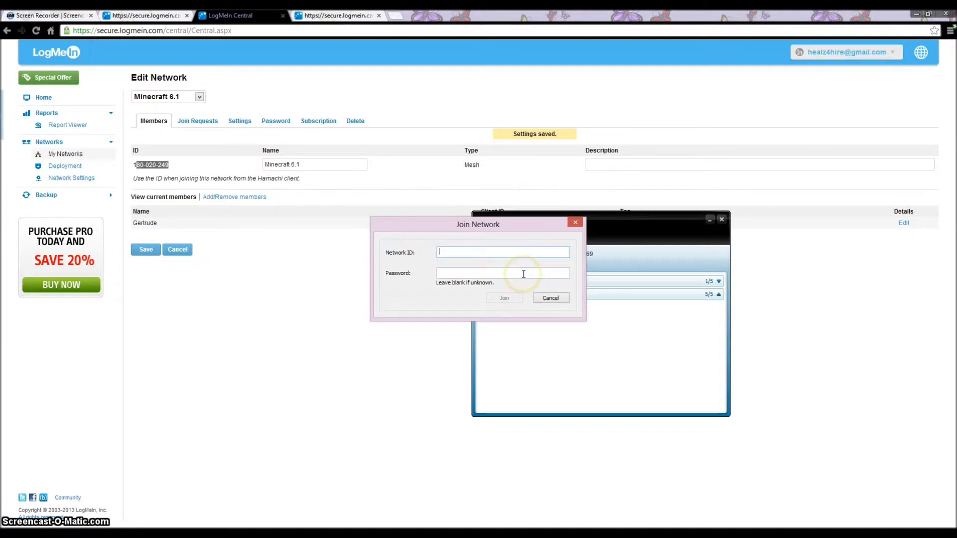
pyautogui.click(528, 274)
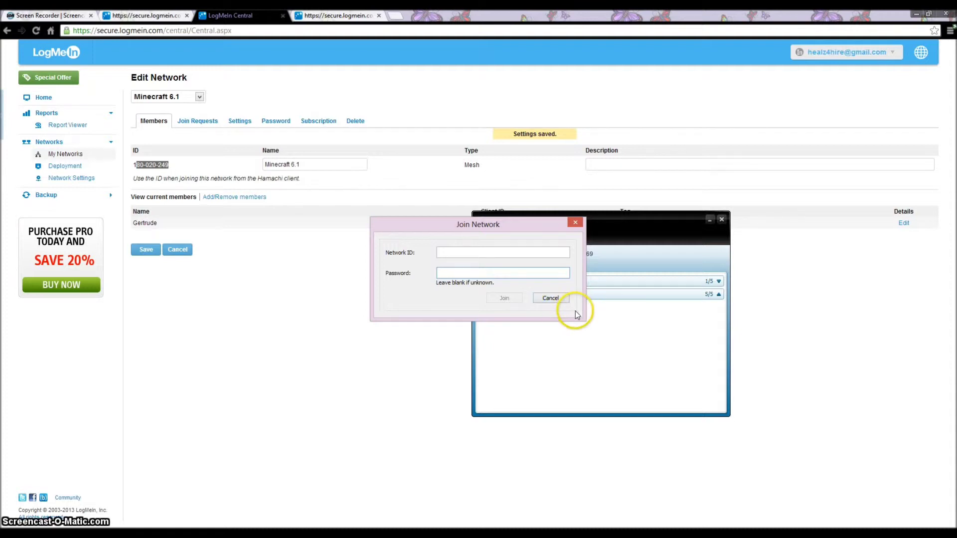
pyautogui.click(562, 299)
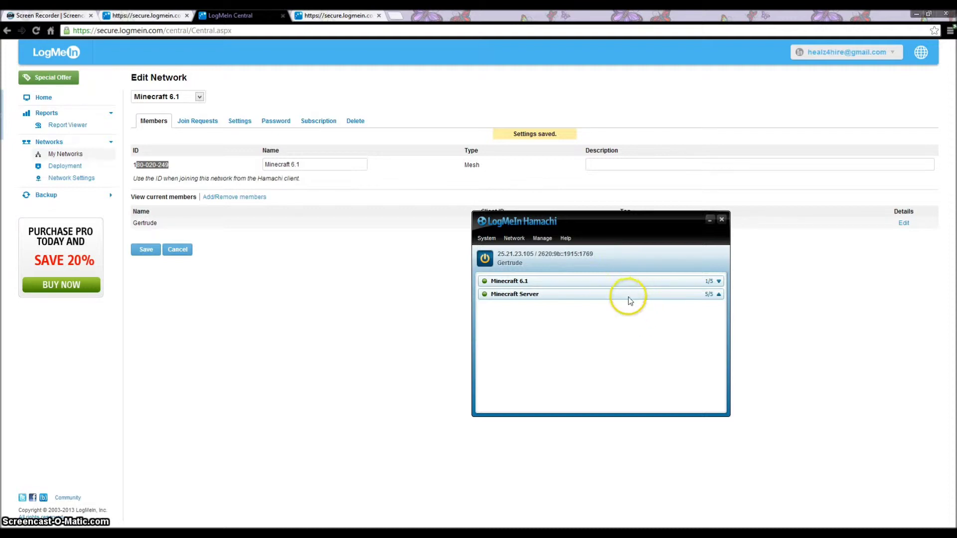
pyautogui.moveTo(508, 285)
# - Close the LogMeIn Central page and the extra LogMeIn page beside it, and open mojang.com in the browser
pyautogui.click(174, 178)
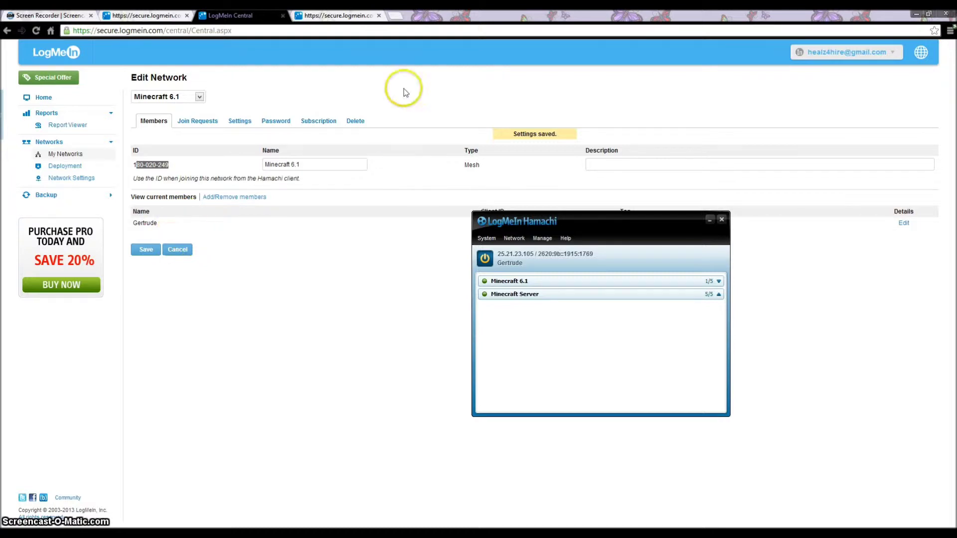
pyautogui.click(378, 16)
pyautogui.click(281, 17)
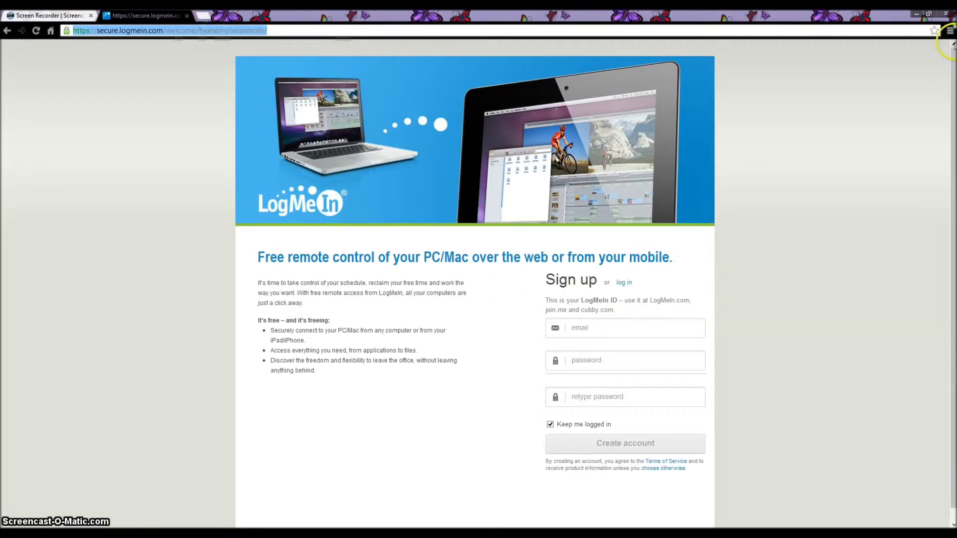
pyautogui.moveTo(956, 10)
pyautogui.write('moj')
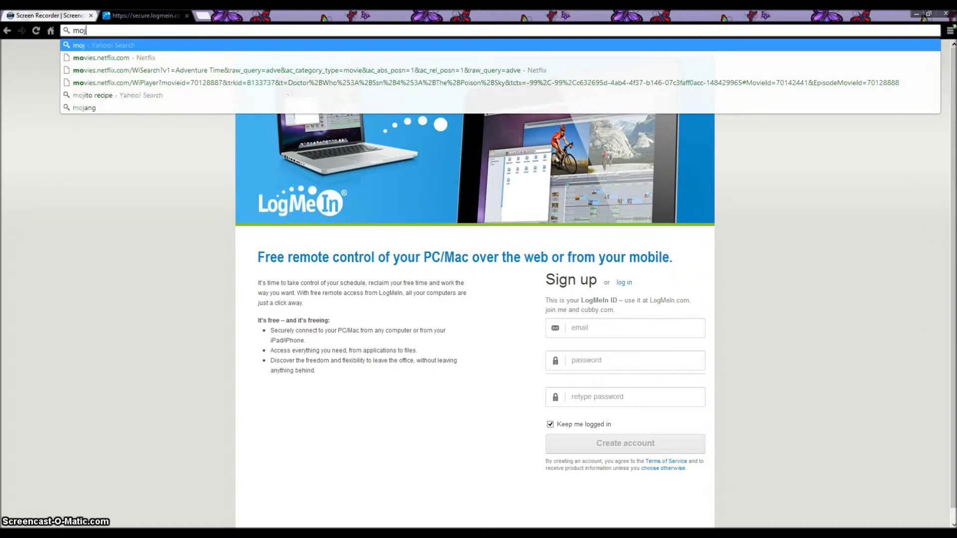
pyautogui.write('ang.co')
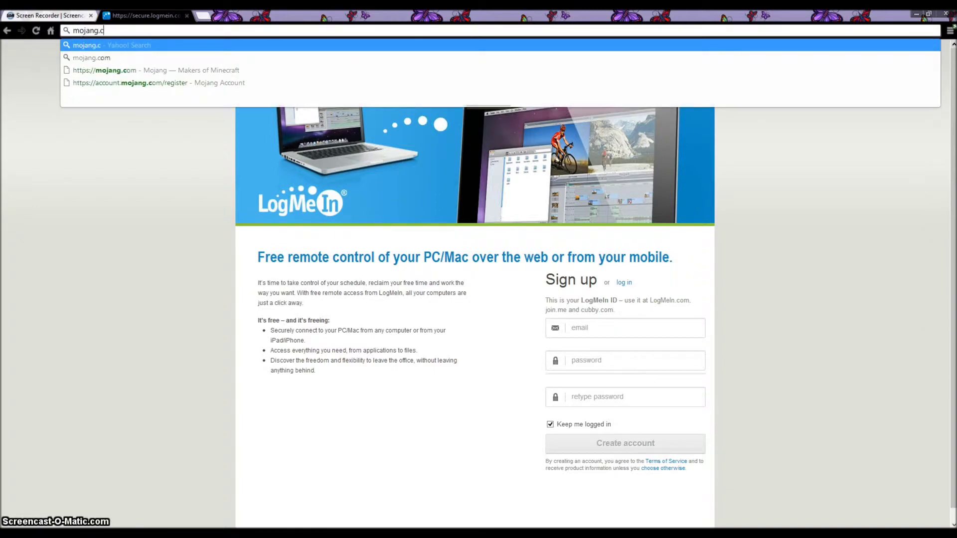
pyautogui.write('m')
pyautogui.press('Return')
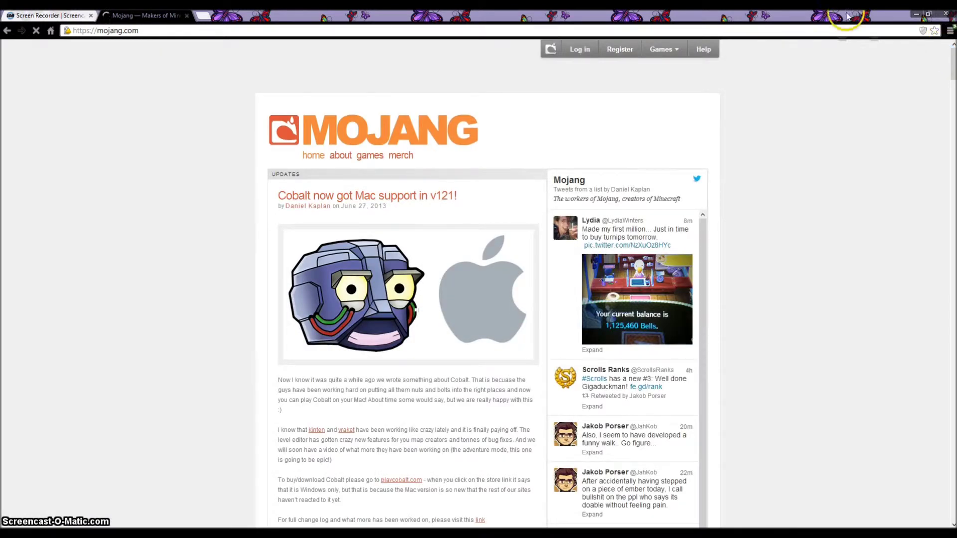
# - Go from the Mojang site to Minecraft's download page and download the Windows multiplayer server, Minecraft_Server.exe
pyautogui.click(663, 48)
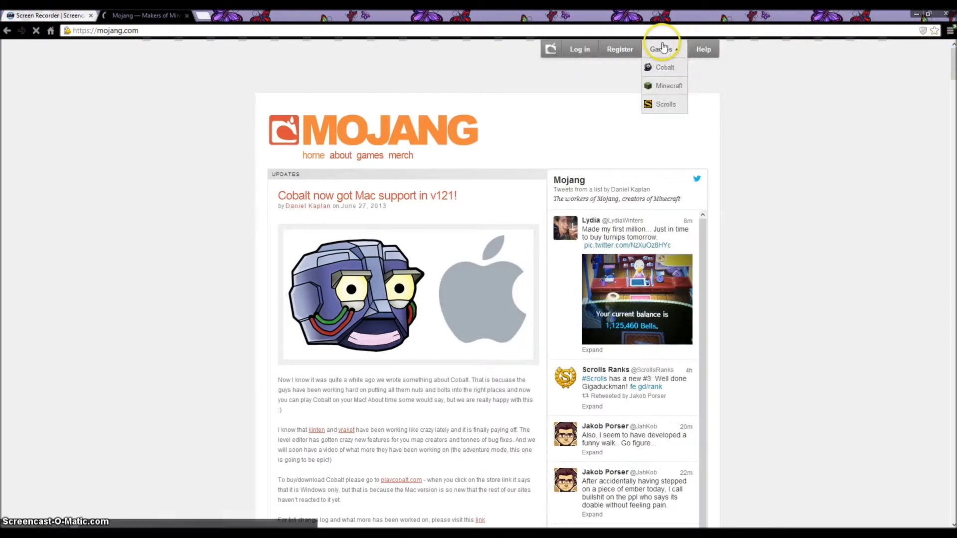
pyautogui.click(671, 87)
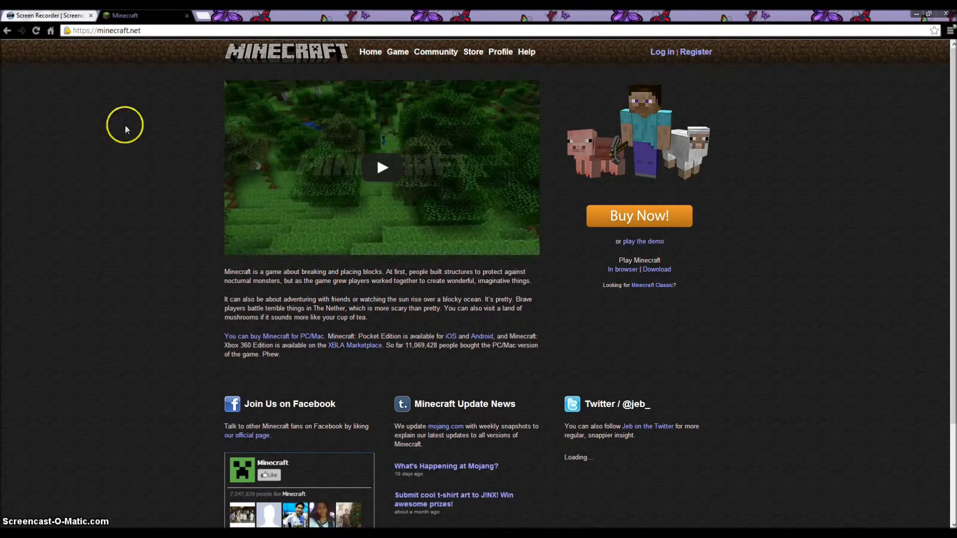
pyautogui.click(661, 270)
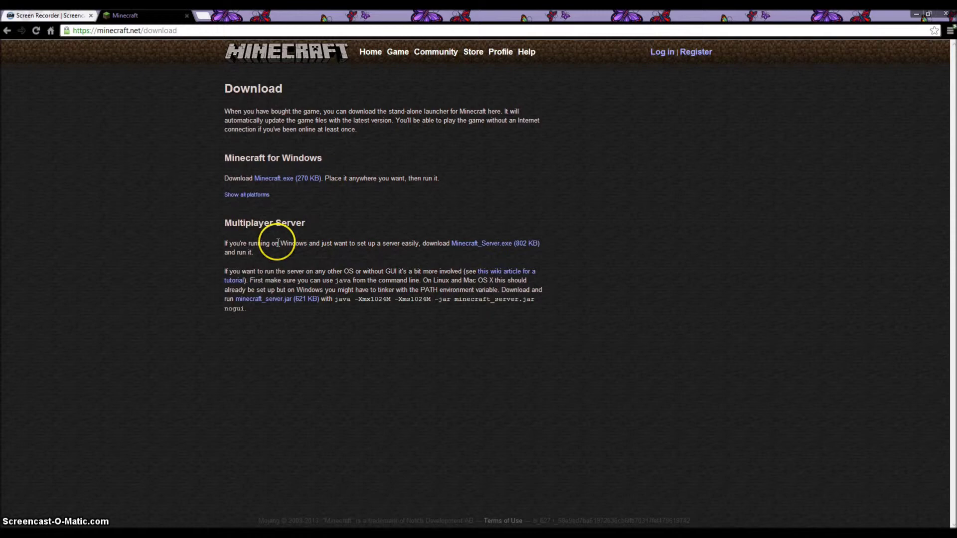
pyautogui.click(501, 247)
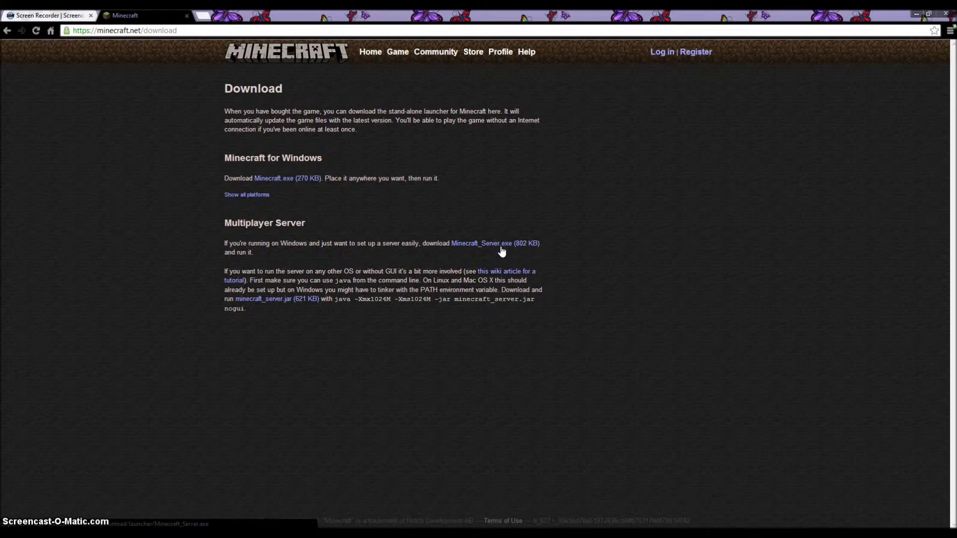
pyautogui.click(684, 132)
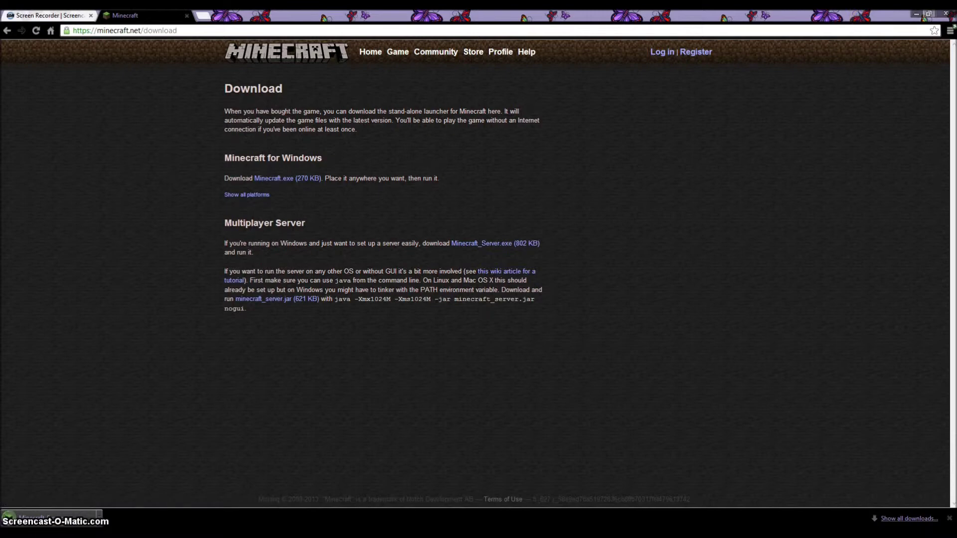
# - Shrink the browser window to uncover the desktop and create a desktop folder named Minecraft 6.1 Server
pyautogui.click(928, 13)
pyautogui.moveTo(556, 28); pyautogui.dragTo(401, 24)
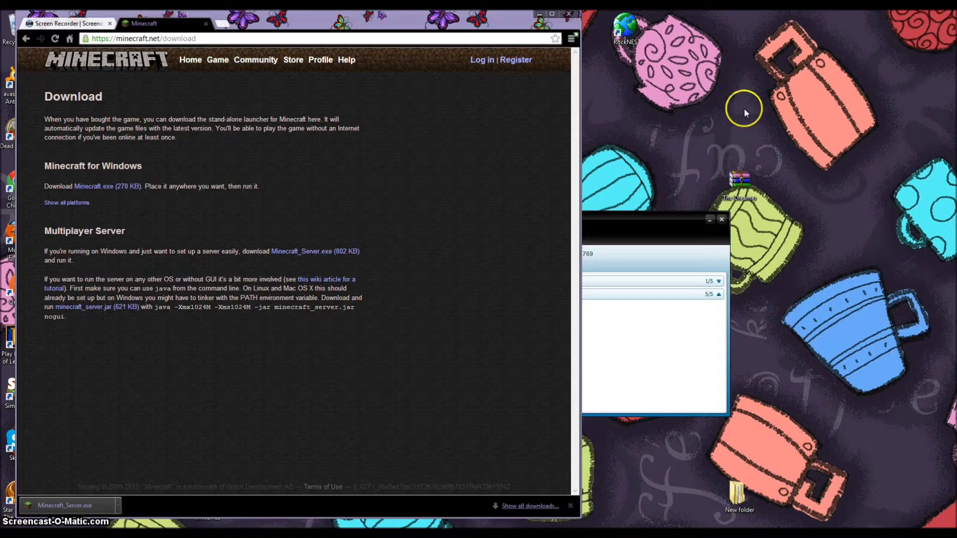
pyautogui.rightClick(753, 86)
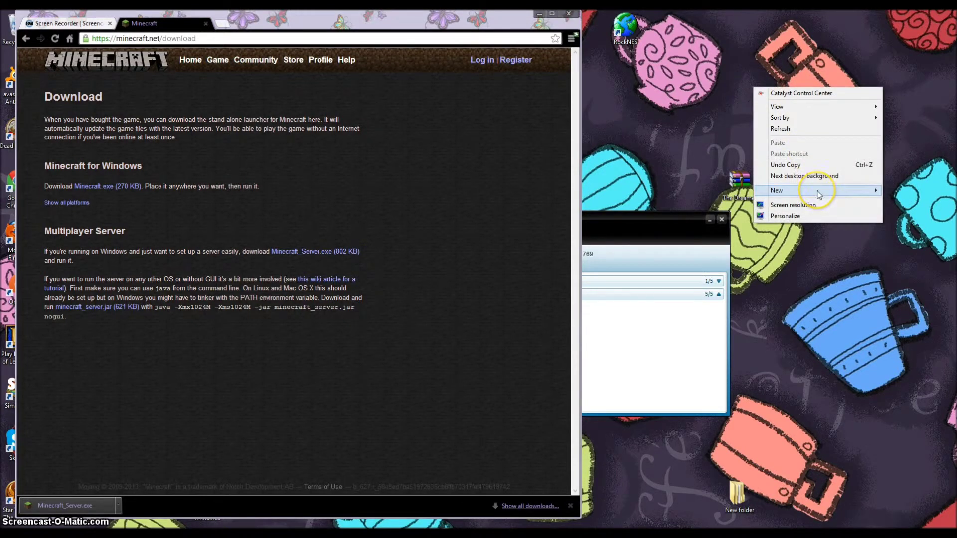
pyautogui.moveTo(819, 195)
pyautogui.click(735, 191)
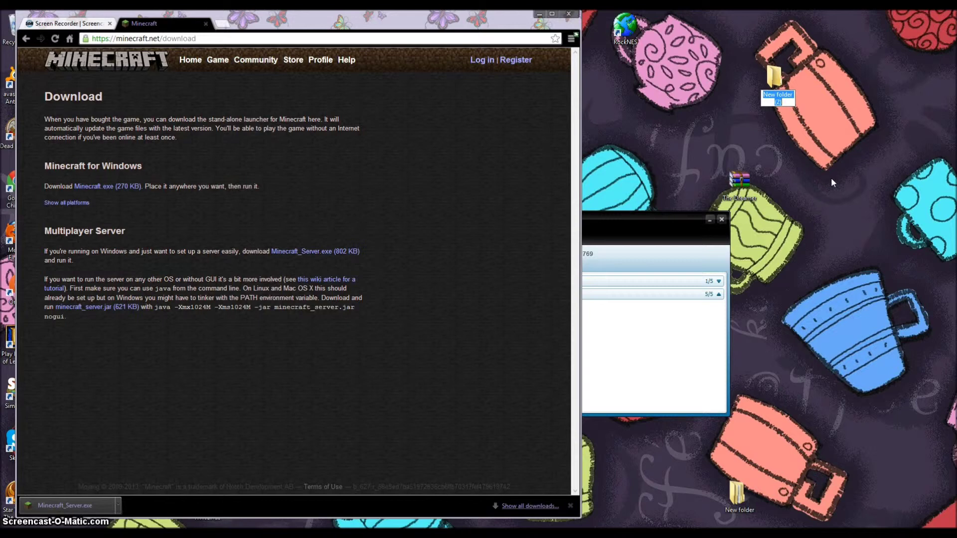
pyautogui.write('Minecraf')
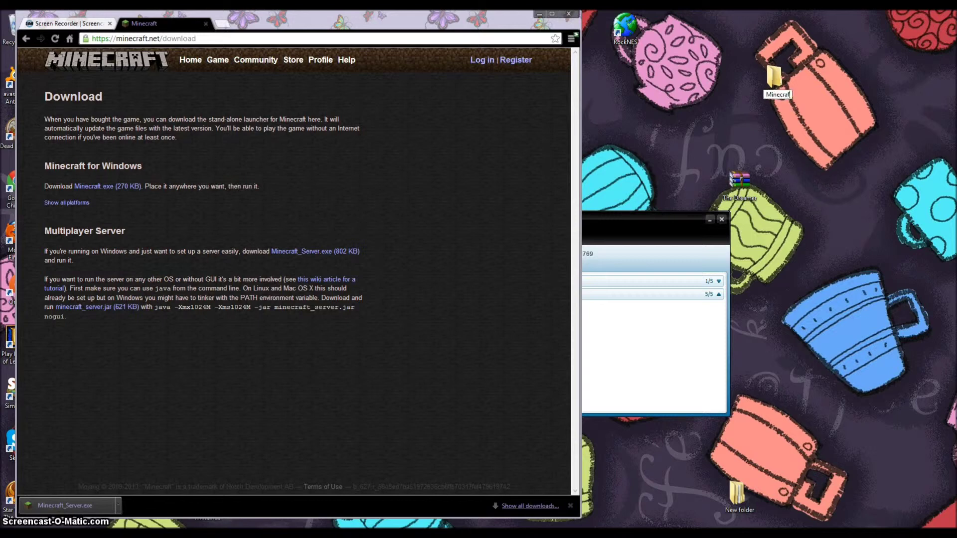
pyautogui.write('t 6.1 Se')
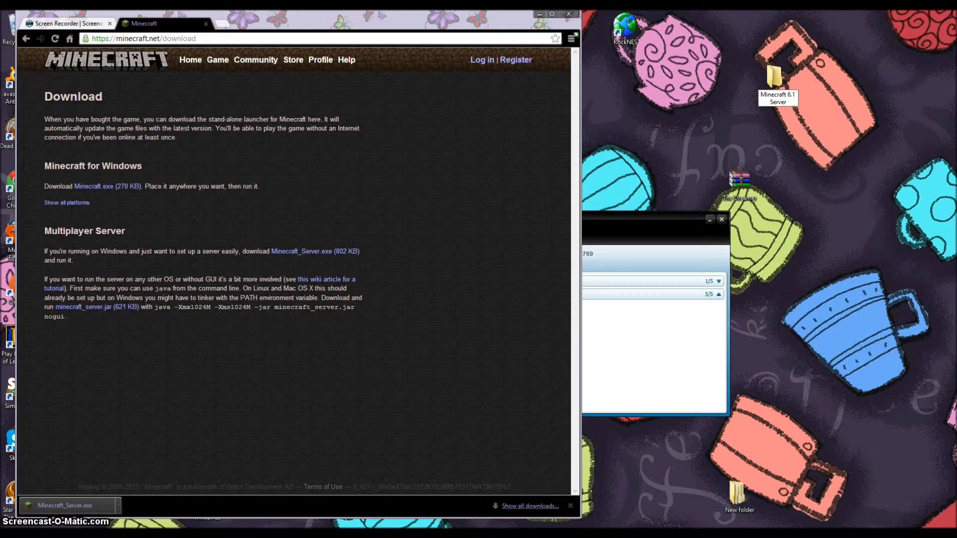
pyautogui.write('rver')
pyautogui.press('Return')
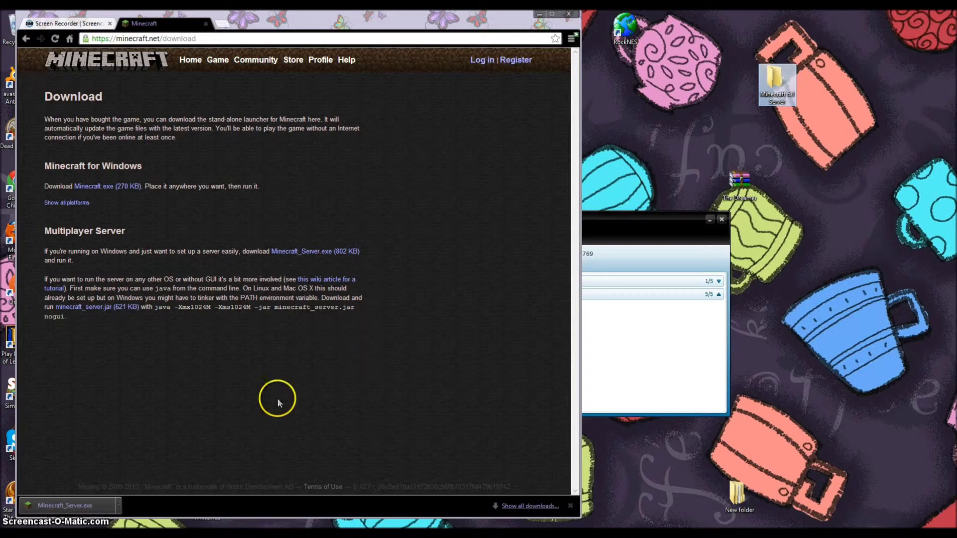
# - Put the downloaded Minecraft_Server.exe into the Minecraft 6.1 Server folder and open that folder full screen with the browser minimized
pyautogui.moveTo(54, 506); pyautogui.dragTo(784, 86)
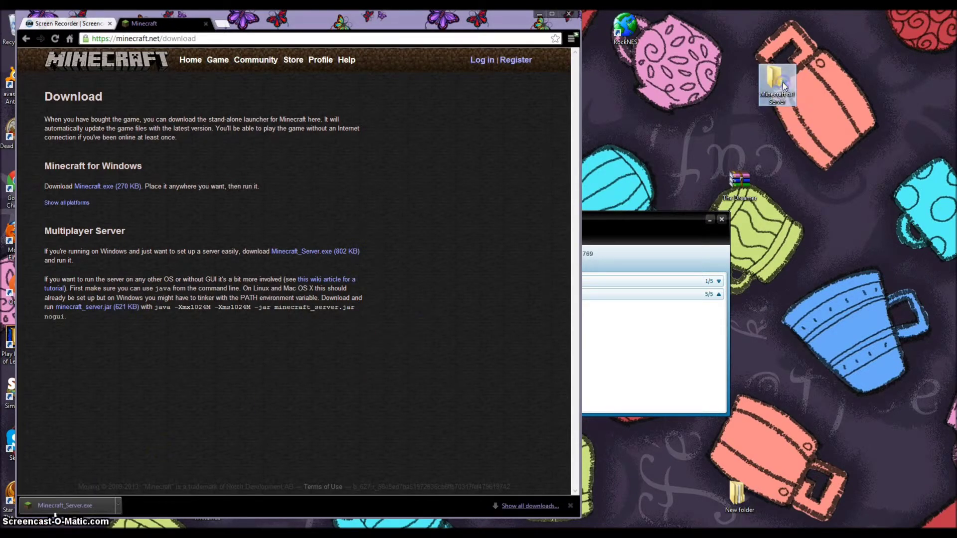
pyautogui.click(818, 114)
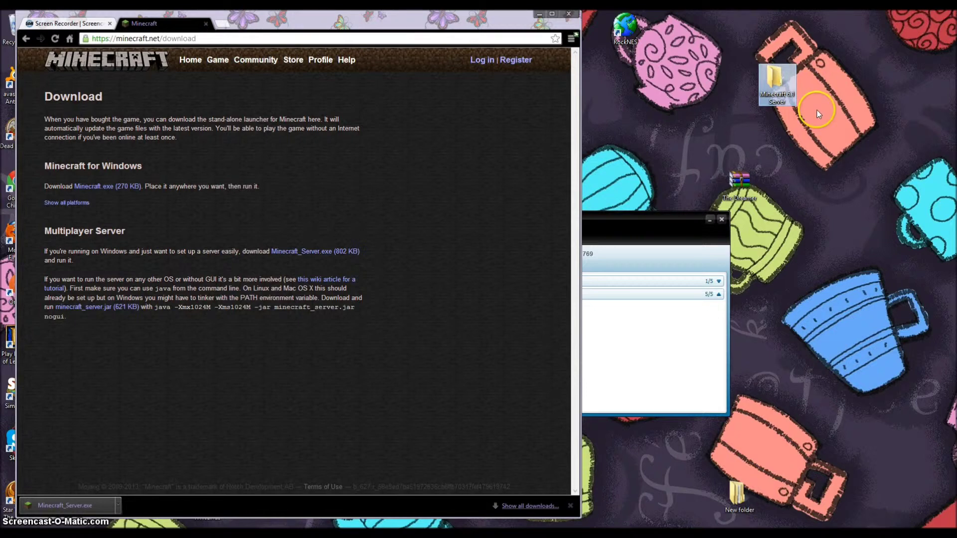
pyautogui.doubleClick(791, 88)
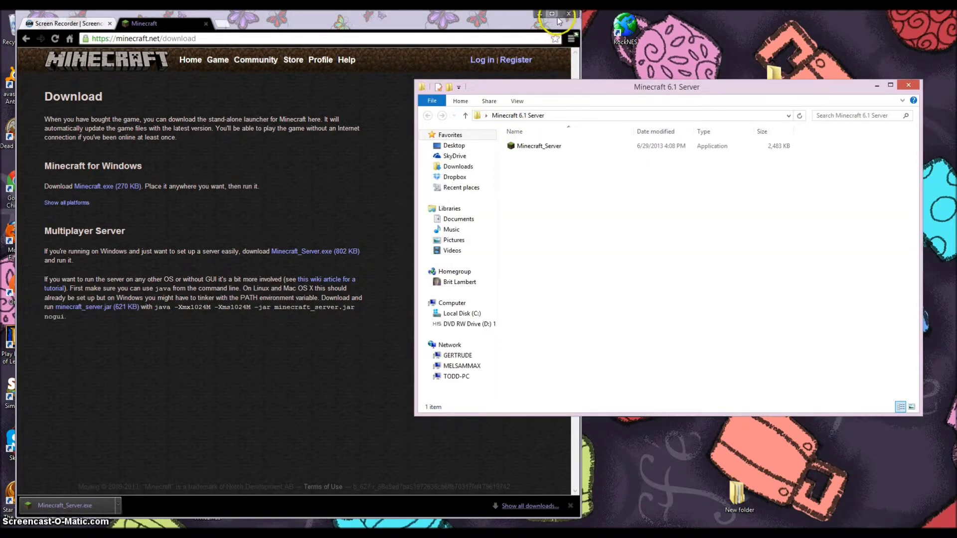
pyautogui.click(540, 14)
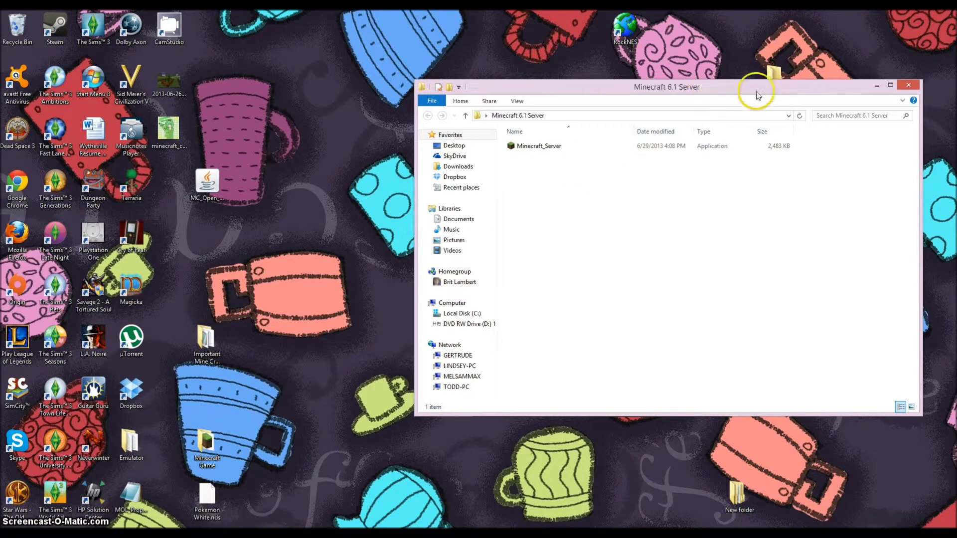
pyautogui.click(890, 85)
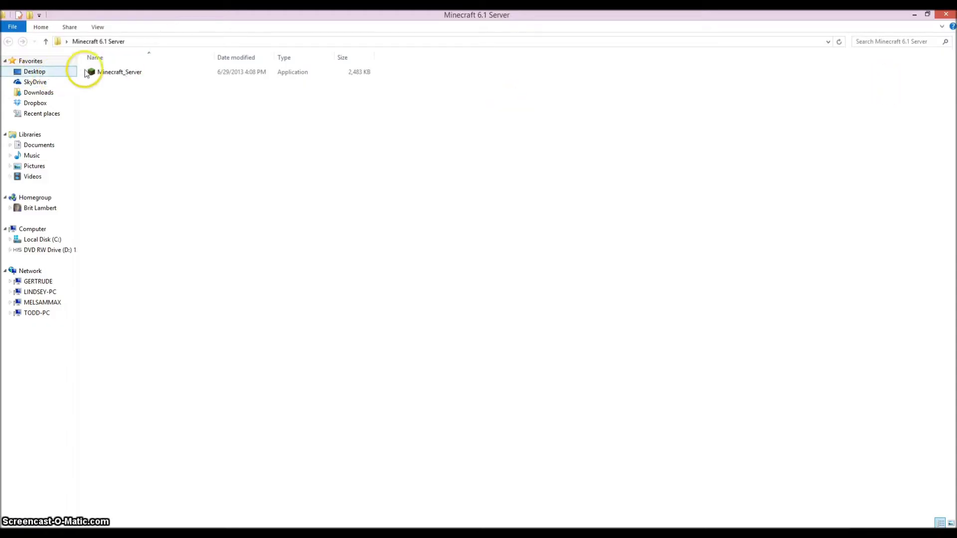
# - Run Minecraft_Server to generate the world and configuration files, and shut the server down with the stop command
pyautogui.click(163, 76)
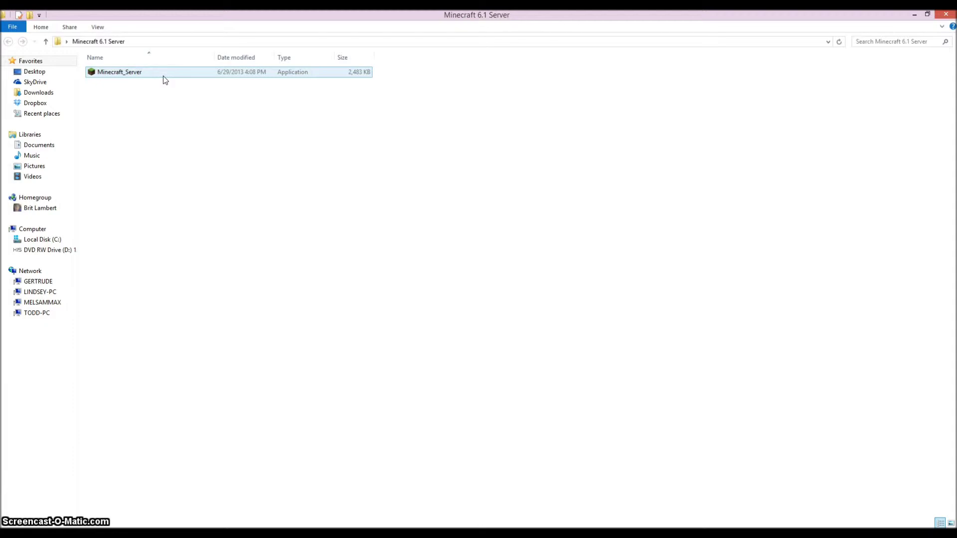
pyautogui.doubleClick(163, 76)
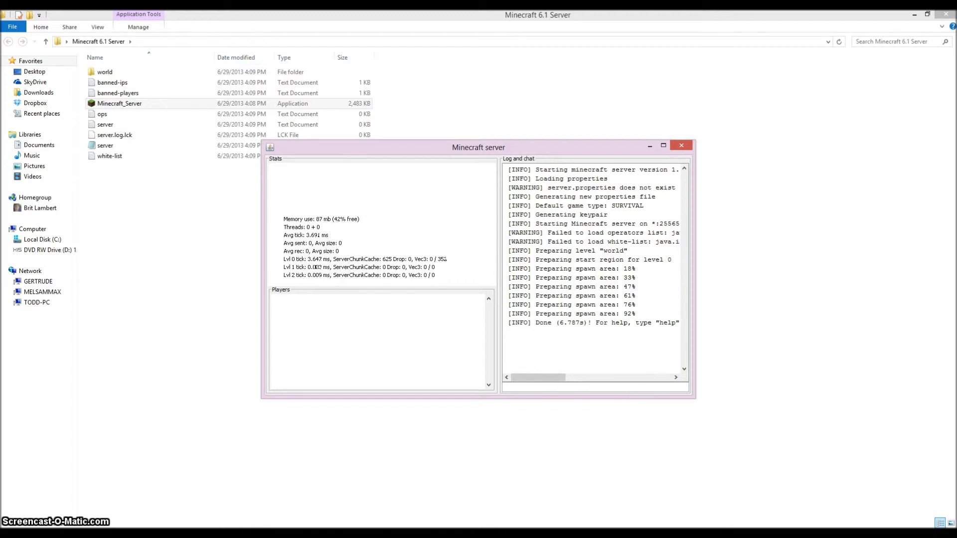
pyautogui.click(591, 390)
pyautogui.write('stop')
pyautogui.press('Return')
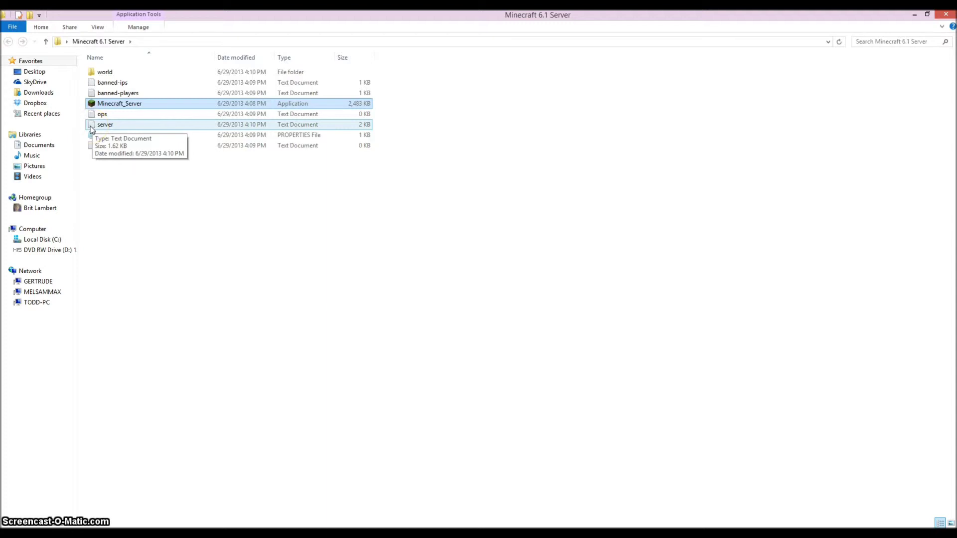
# - Open the server PROPERTIES file in Notepad and place the cursor at the end of the generator-settings line
pyautogui.click(101, 145)
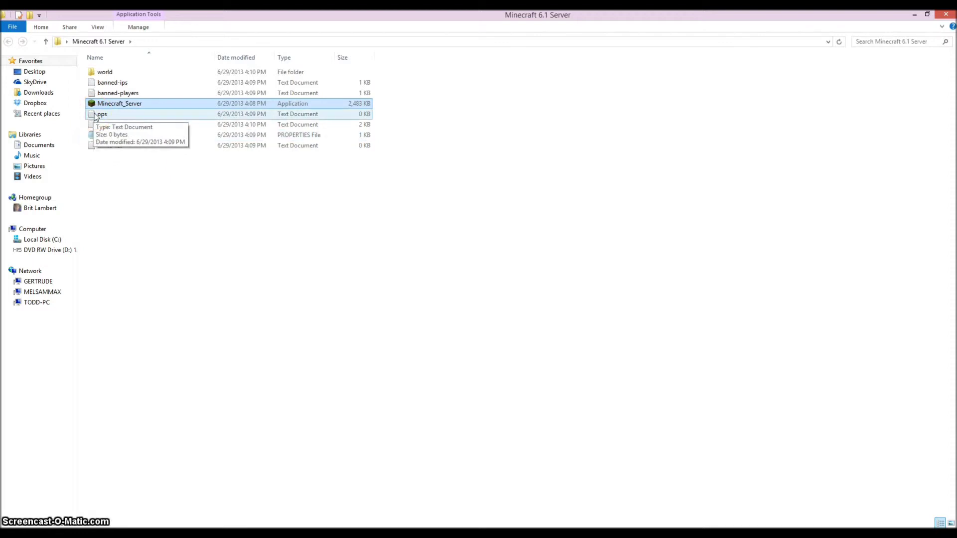
pyautogui.doubleClick(100, 136)
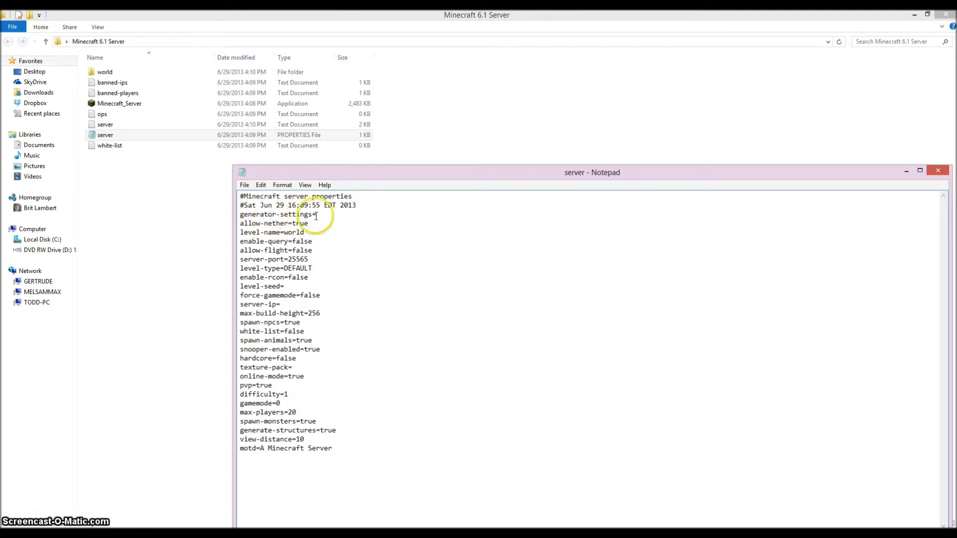
pyautogui.click(346, 216)
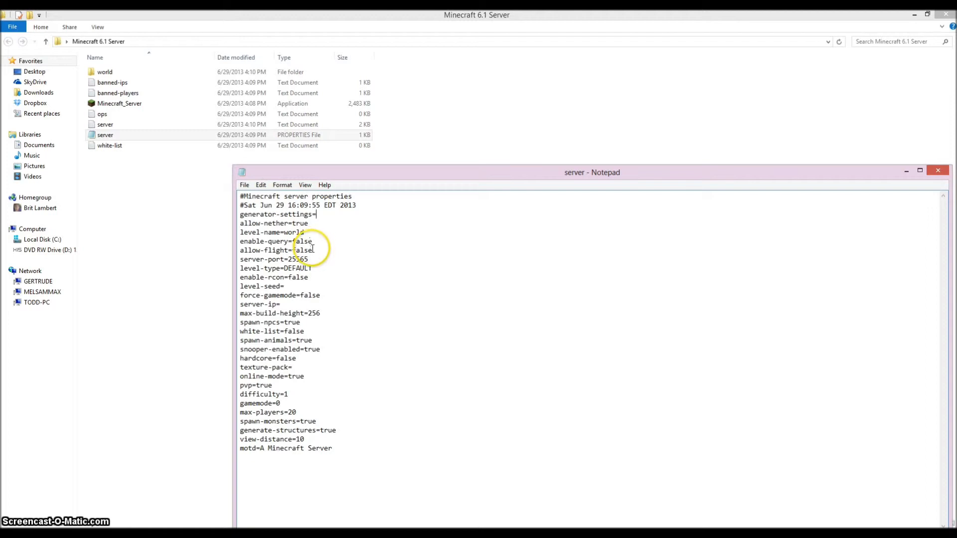
# - Set the allow-flight property to true in the server properties file
pyautogui.moveTo(313, 249); pyautogui.dragTo(292, 251)
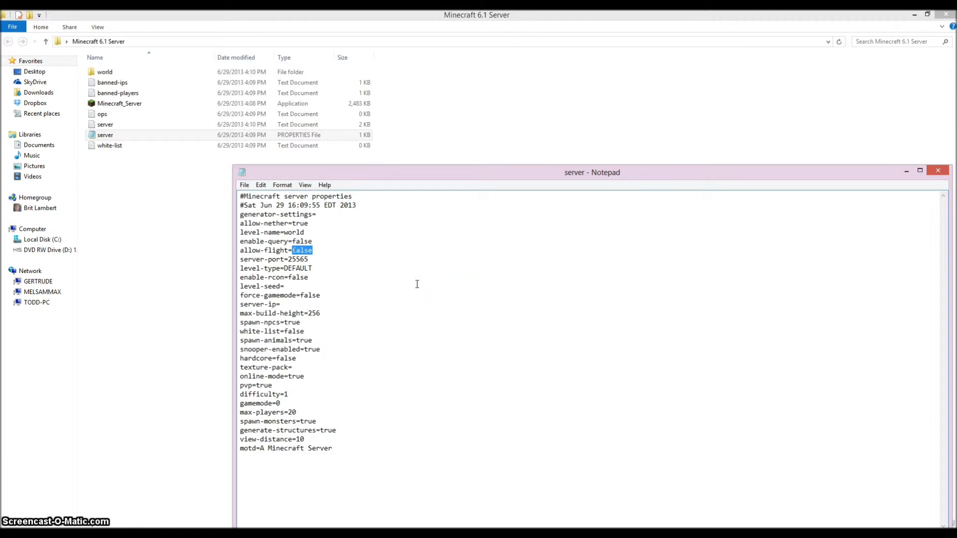
pyautogui.write('true')
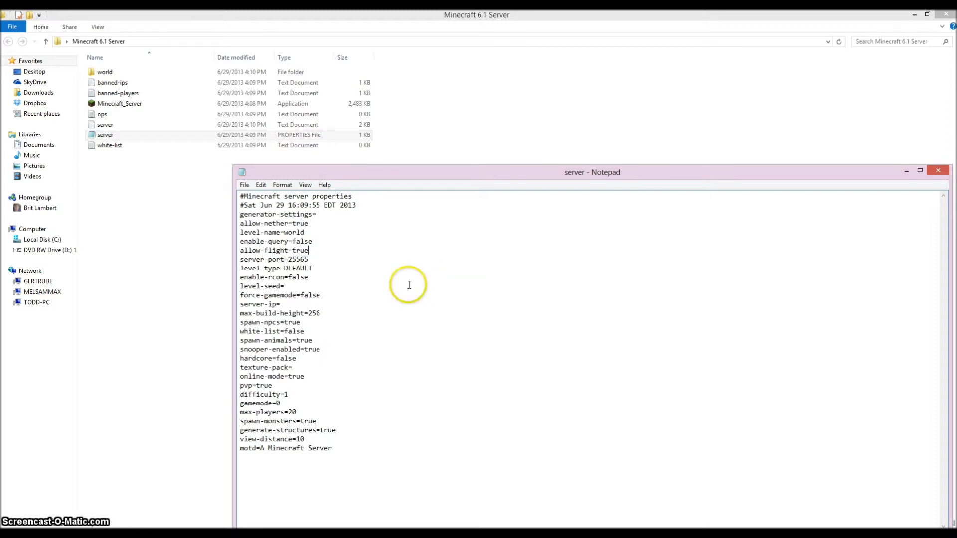
pyautogui.click(329, 252)
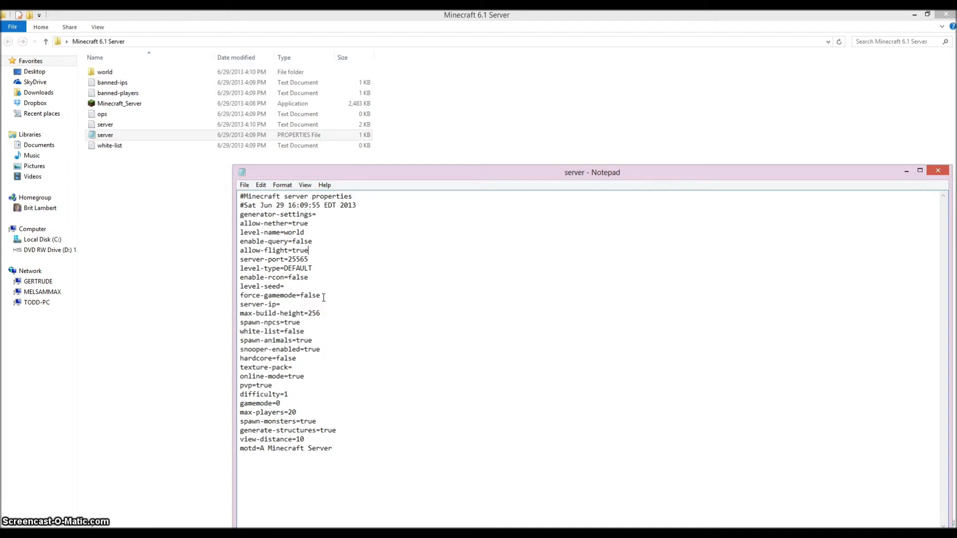
# - Switch to LogMeIn Hamachi and copy this computer's IPv4 address
pyautogui.click(284, 305)
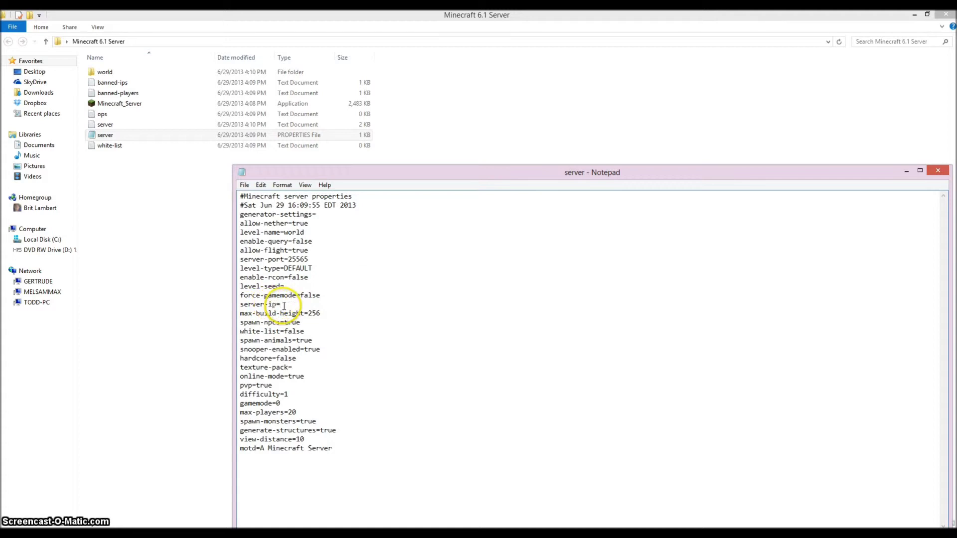
pyautogui.hotkey('alt', 'F4')
pyautogui.hotkey('alt', 'Tab')
pyautogui.hotkey('alt', 'Tab')
pyautogui.hotkey('alt', 'Tab')
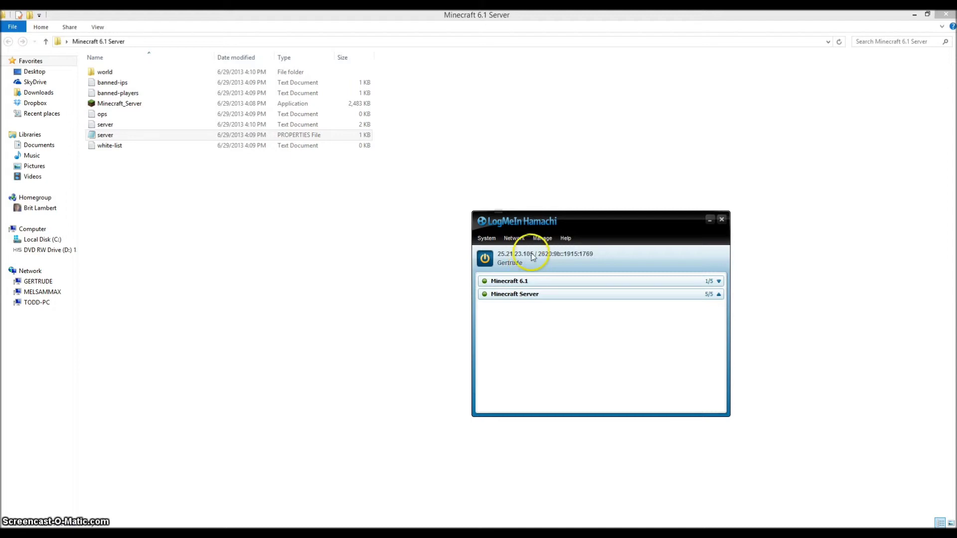
pyautogui.rightClick(526, 258)
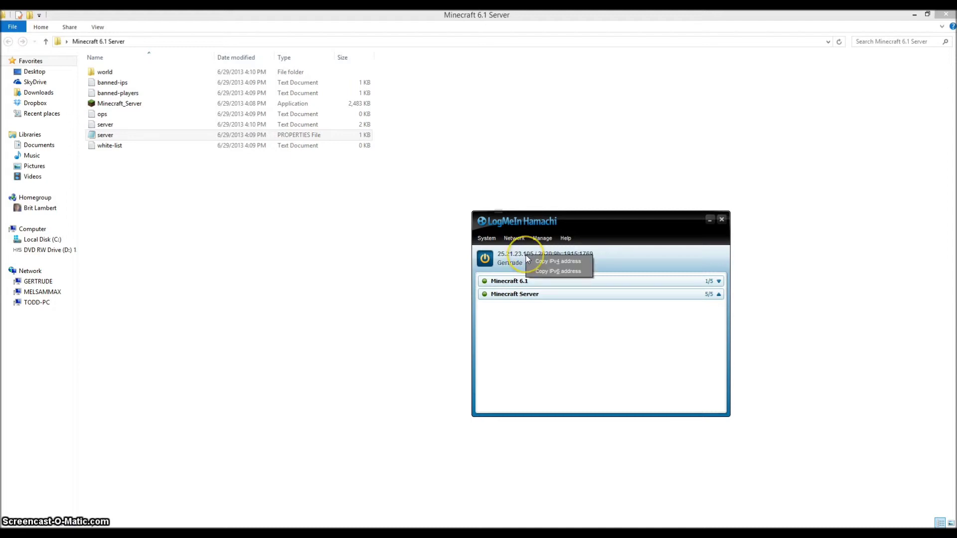
pyautogui.click(540, 261)
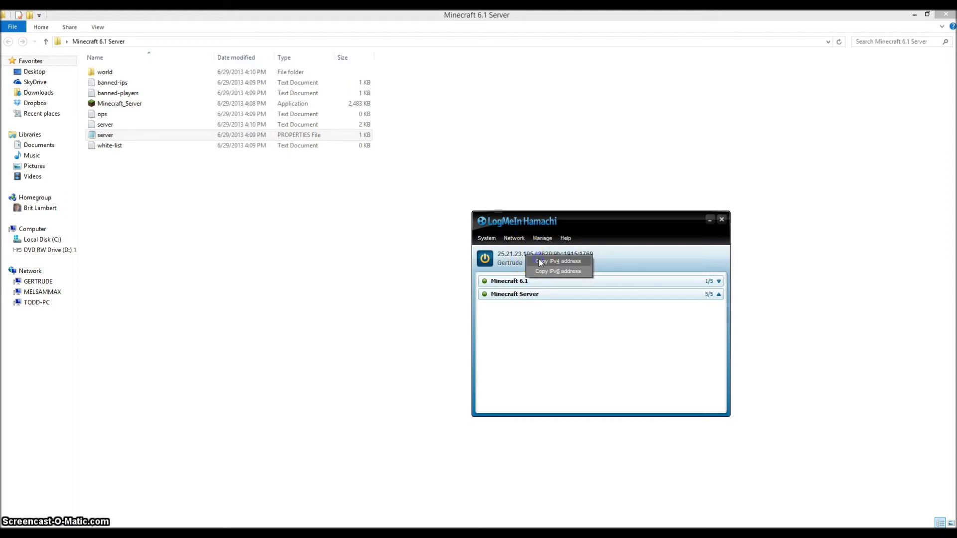
# - Return to the server properties in Notepad and paste the copied address 25.21.23.105 as the server-ip value
pyautogui.hotkey('alt', 'Tab')
pyautogui.hotkey('alt', 'Tab')
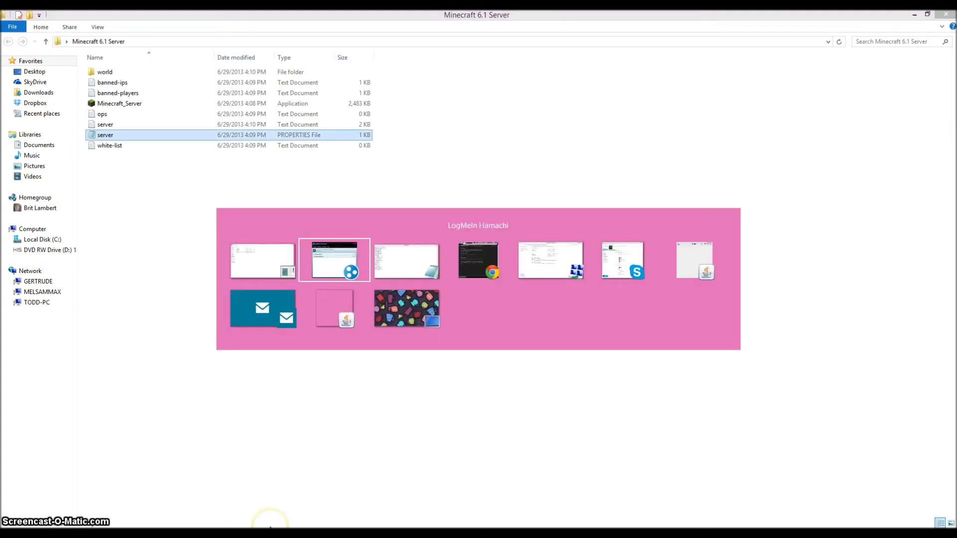
pyautogui.hotkey('alt', 'Tab')
pyautogui.click(289, 302)
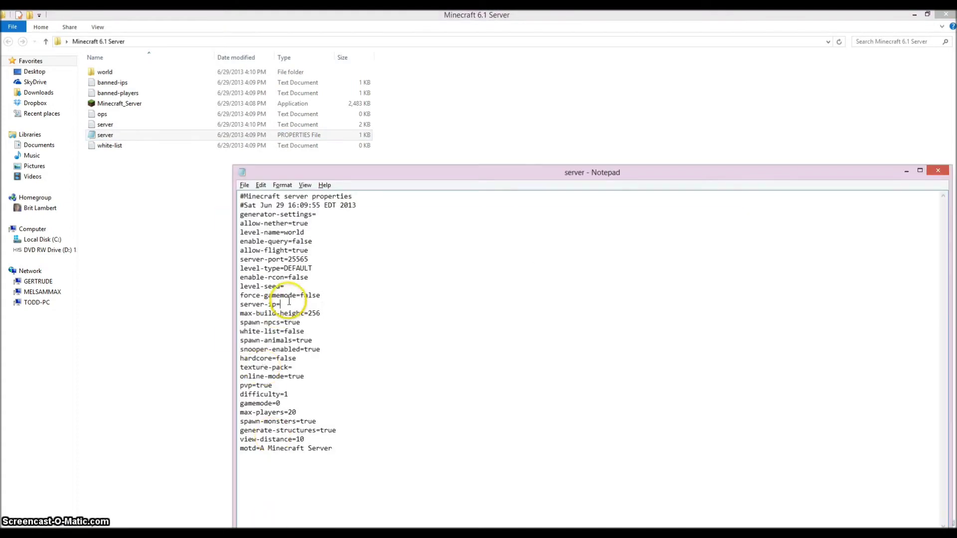
pyautogui.rightClick(289, 304)
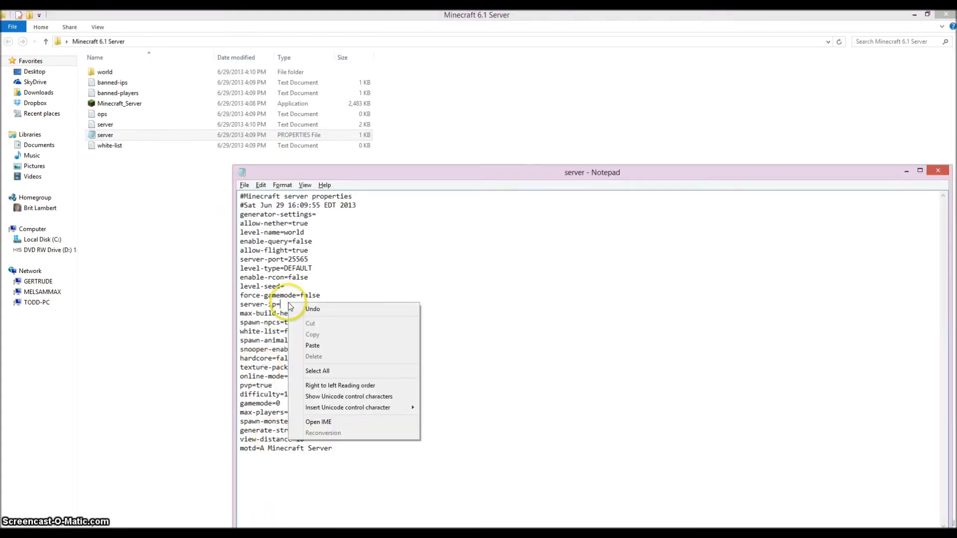
pyautogui.click(287, 305)
pyautogui.hotkey('ctrl', 'v')
pyautogui.click(359, 323)
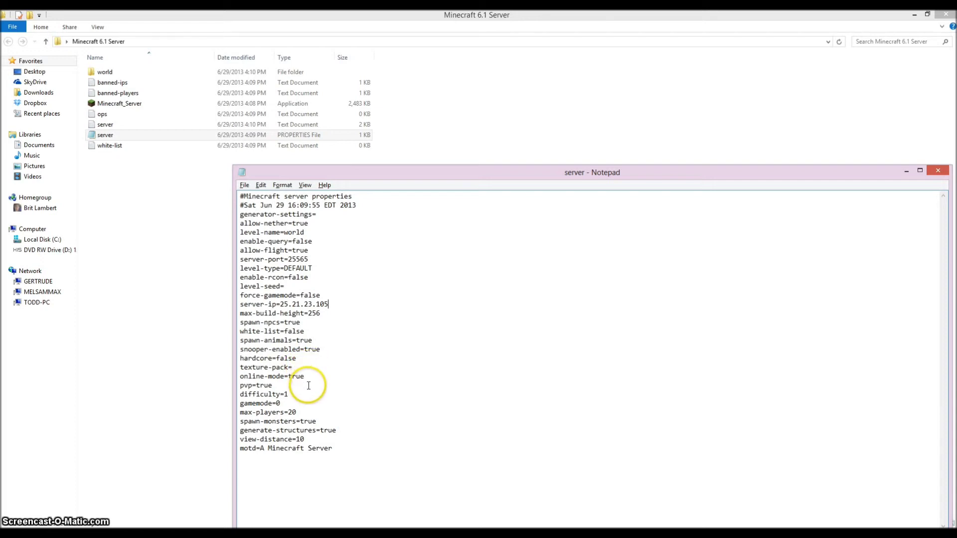
# - Set both the online-mode and pvp properties to false in the server properties file
pyautogui.click(312, 375)
pyautogui.moveTo(312, 376); pyautogui.dragTo(288, 376)
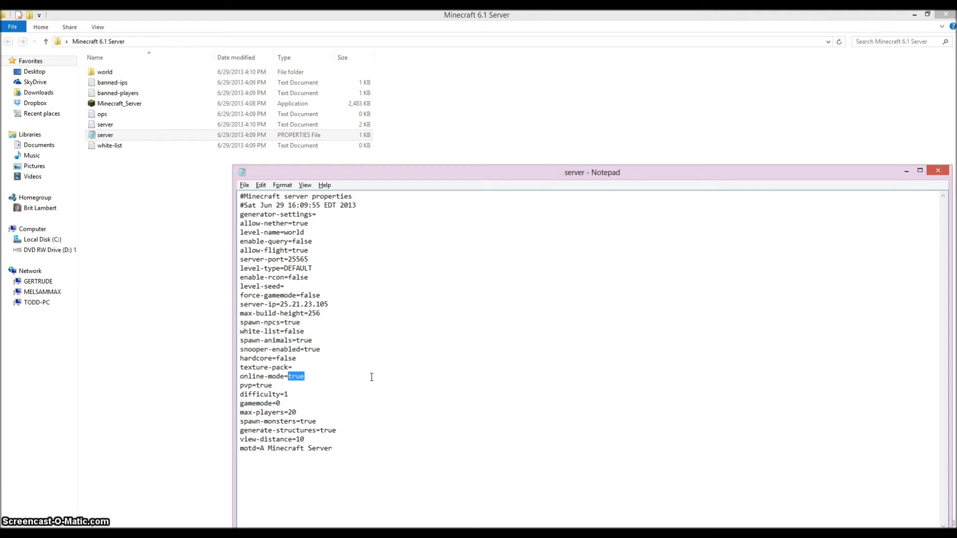
pyautogui.write('false')
pyautogui.click(274, 385)
pyautogui.doubleClick(264, 385)
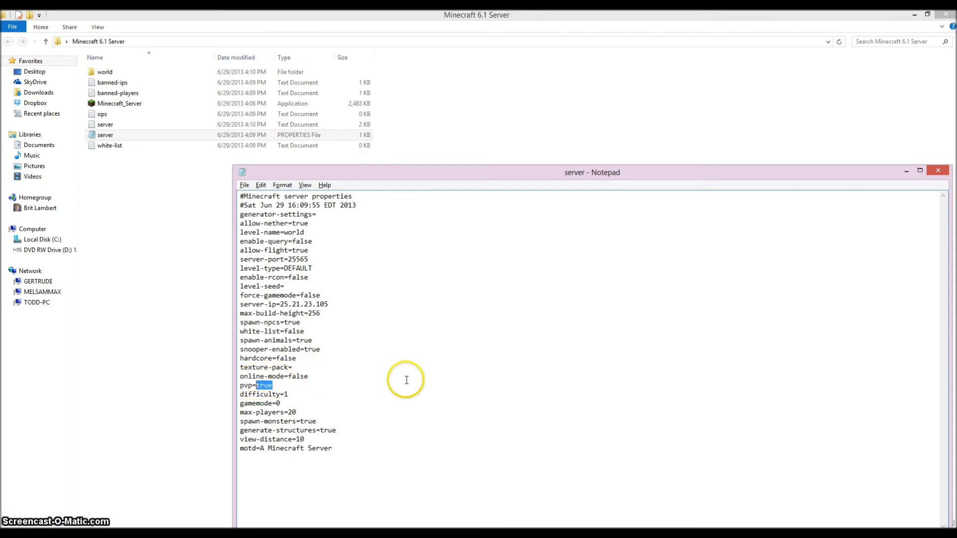
pyautogui.write('false')
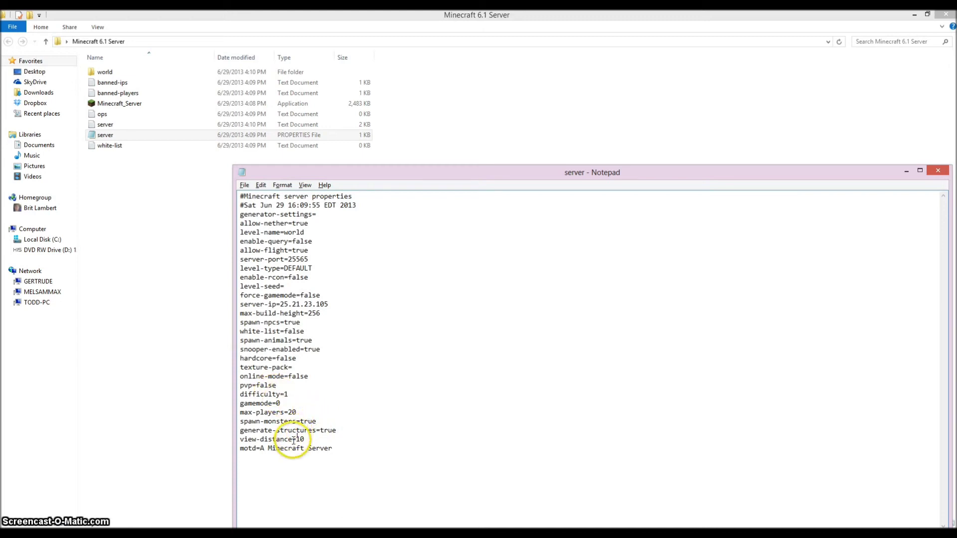
# - Save and close the server properties file, and start Minecraft_Server with the new settings
pyautogui.click(244, 186)
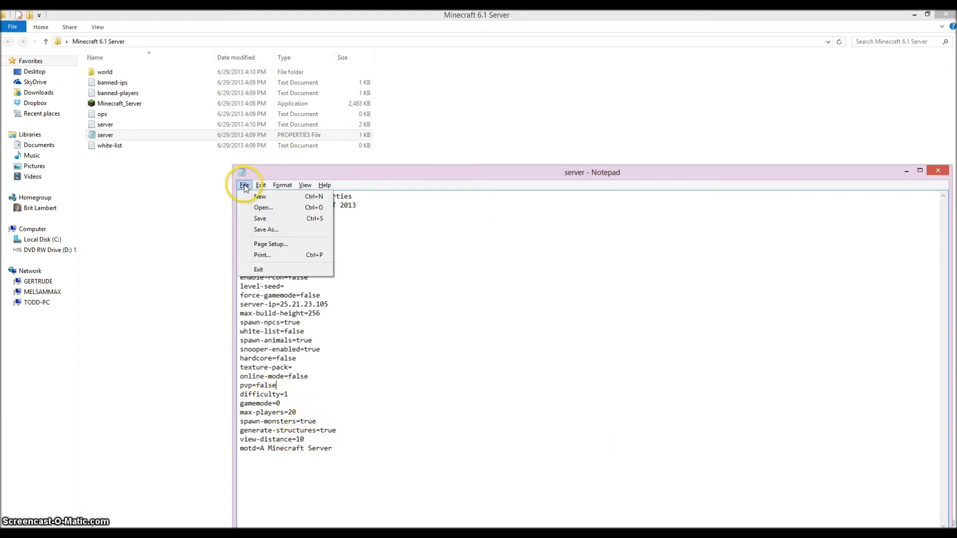
pyautogui.click(259, 219)
pyautogui.click(939, 174)
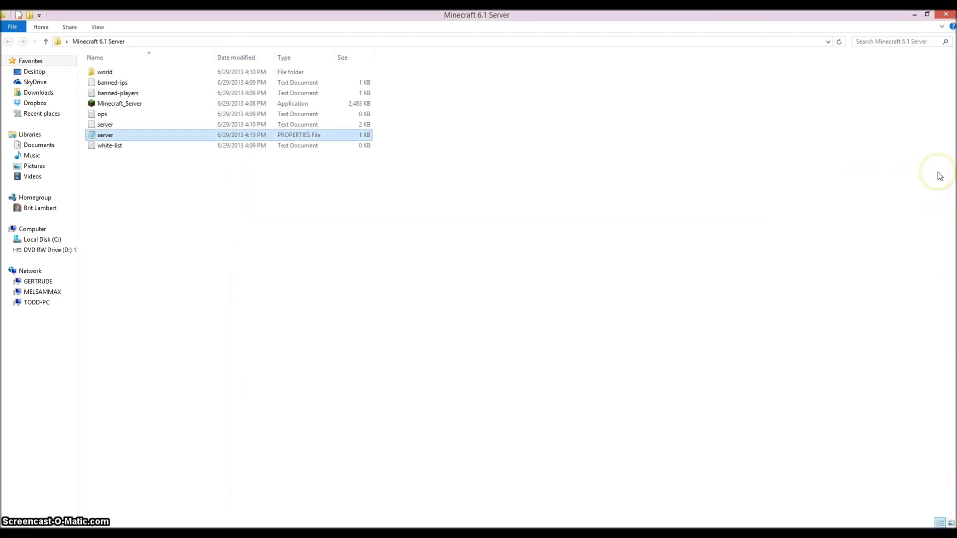
pyautogui.doubleClick(115, 107)
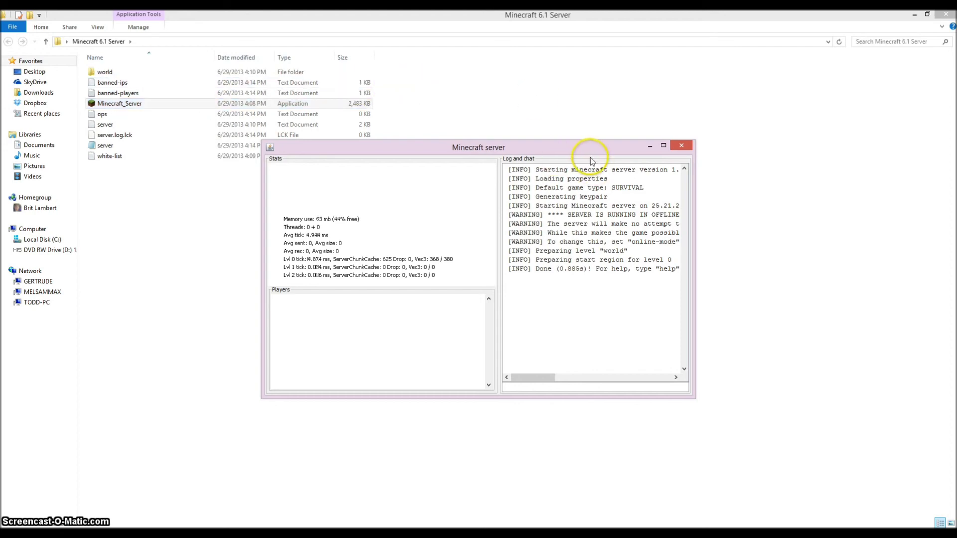
# - Minimize the server folder window and start the Minecraft game from Minecraft Open Launcher with the default profile
pyautogui.click(915, 14)
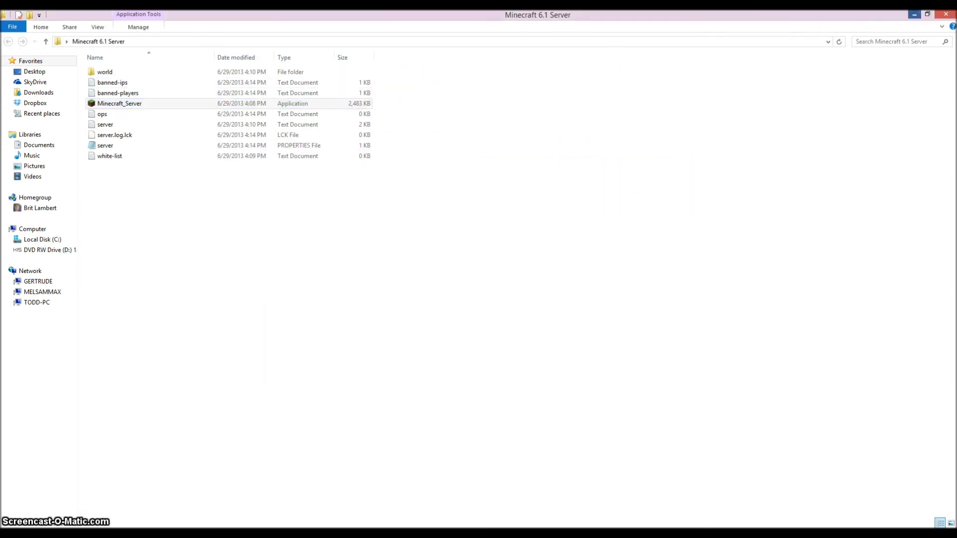
pyautogui.click(214, 172)
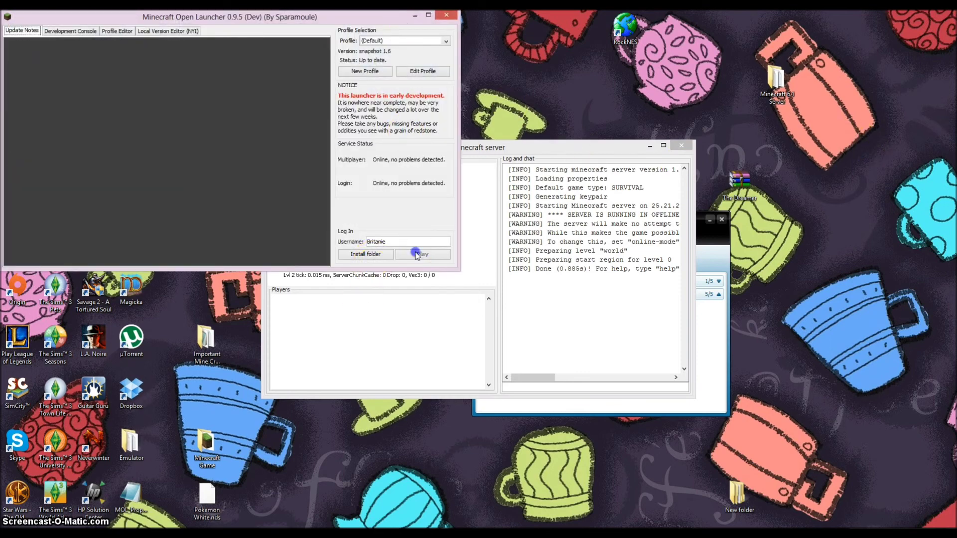
pyautogui.click(416, 253)
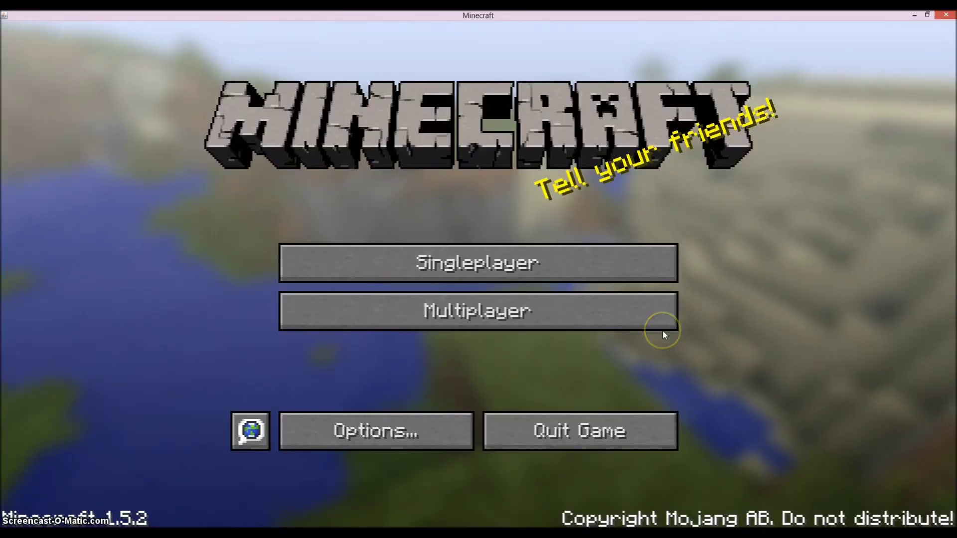
# - Join the server at 25.21.23.105 through a multiplayer direct connection
pyautogui.click(641, 329)
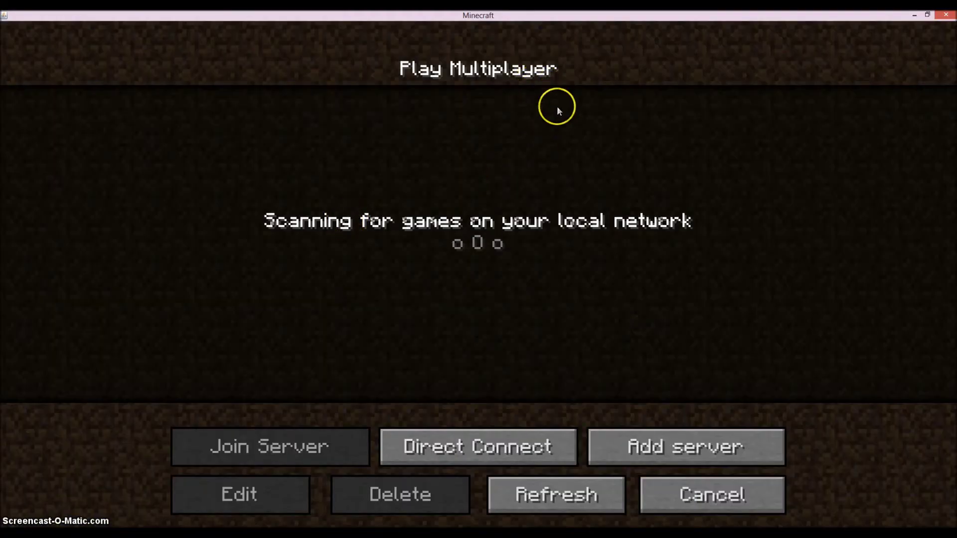
pyautogui.click(456, 454)
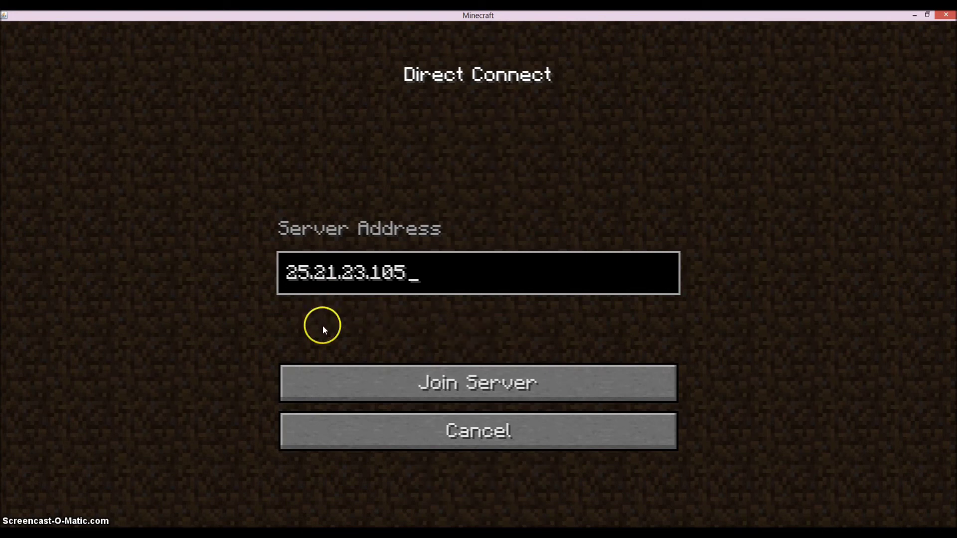
pyautogui.click(561, 390)
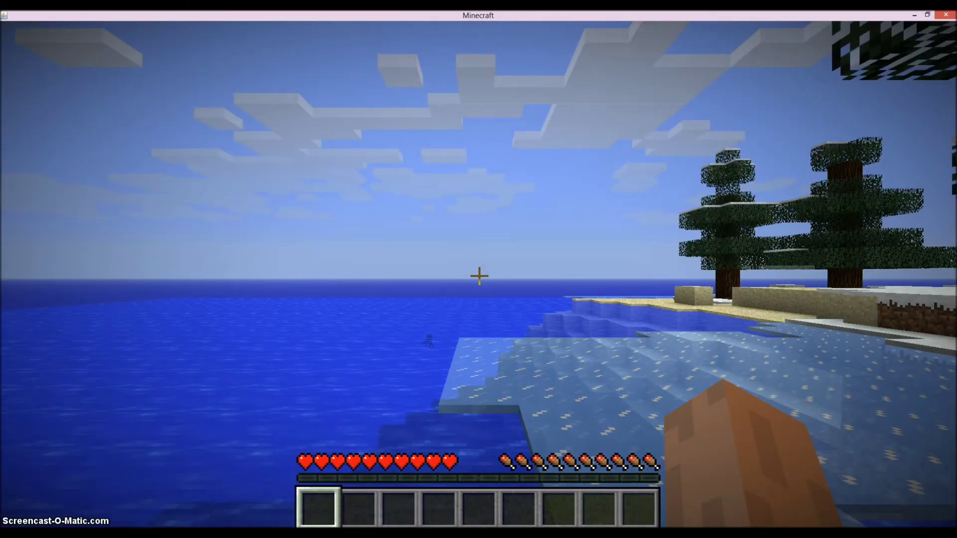
# - Walk through the snowy forest and along the shore of the server's world, striking the tree leaves on the way
pyautogui.press('w')
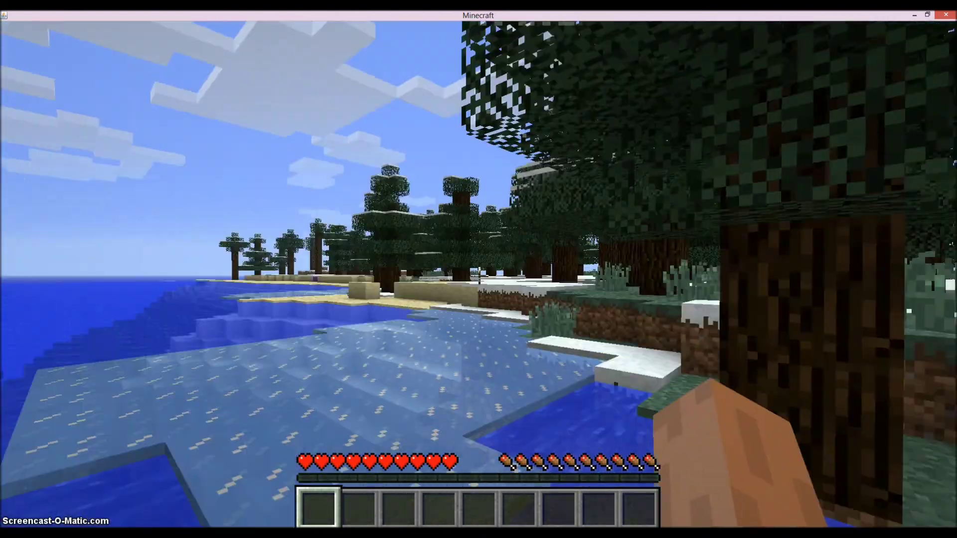
pyautogui.press('w')
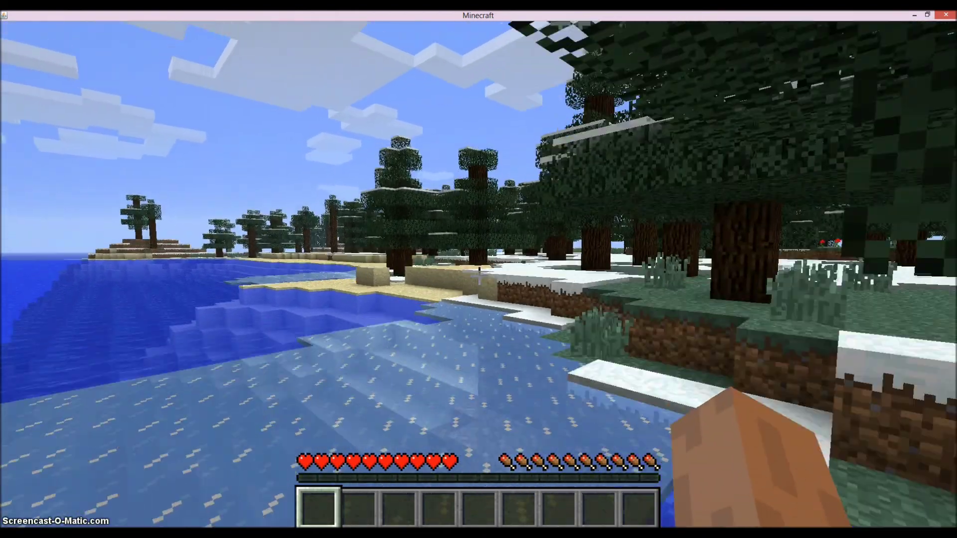
pyautogui.press('w')
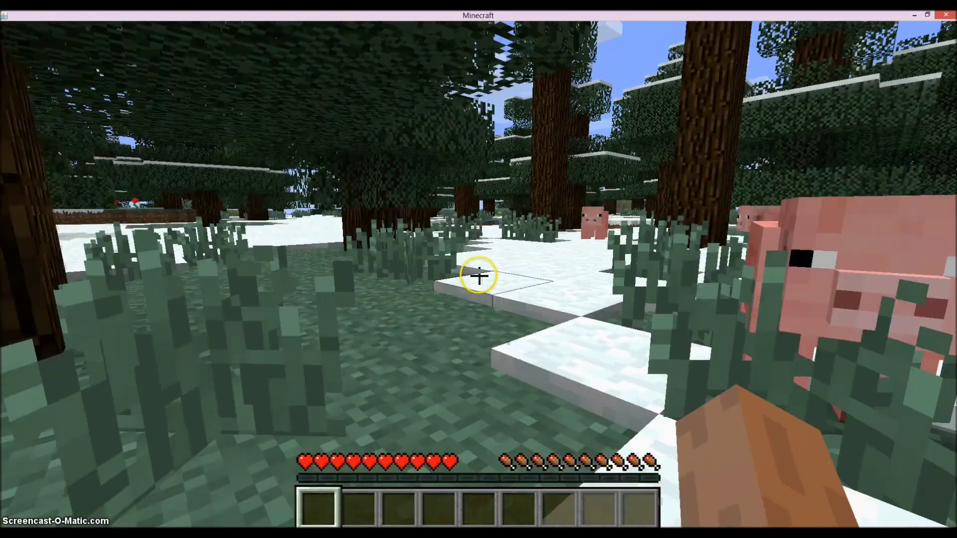
pyautogui.press('w')
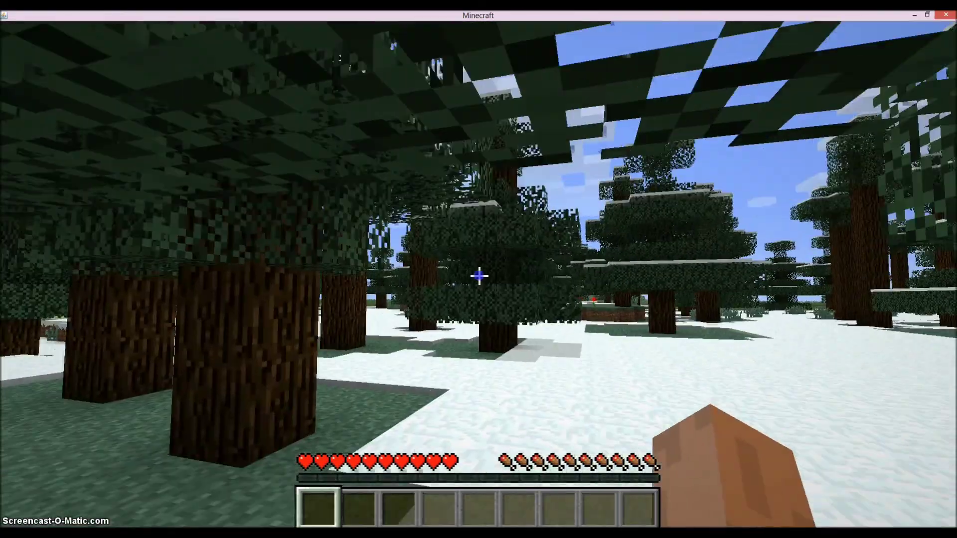
pyautogui.press('w')
pyautogui.click(480, 276)
pyautogui.click(480, 276)
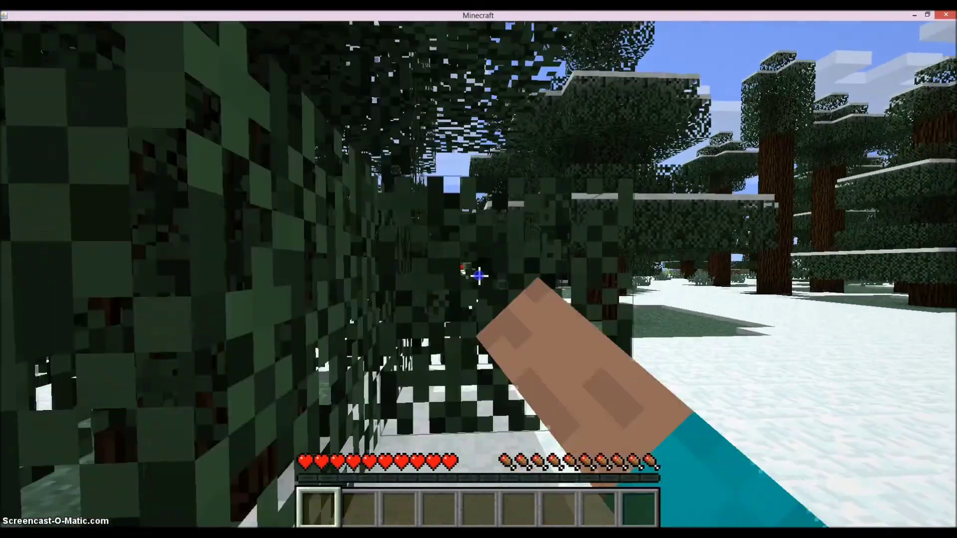
pyautogui.press('w')
pyautogui.click(479, 275)
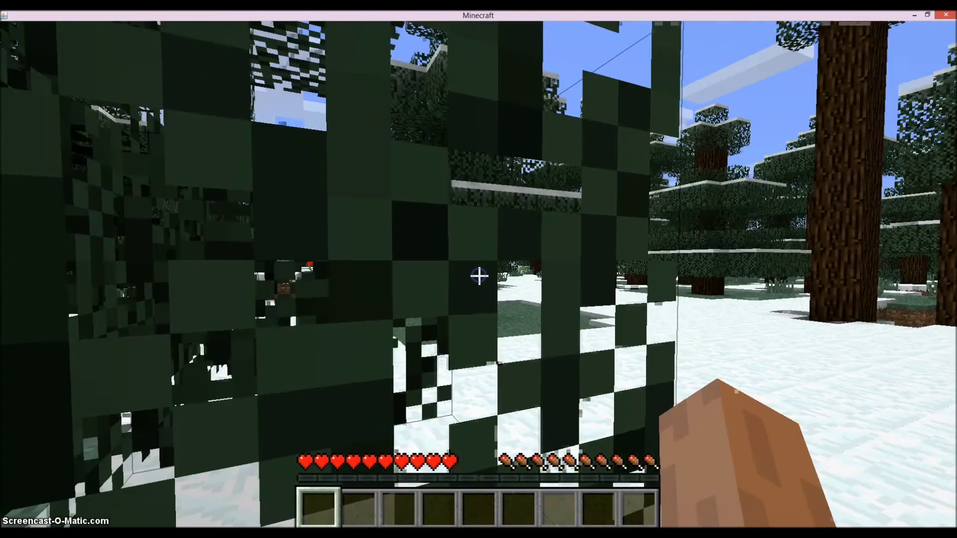
pyautogui.press('w')
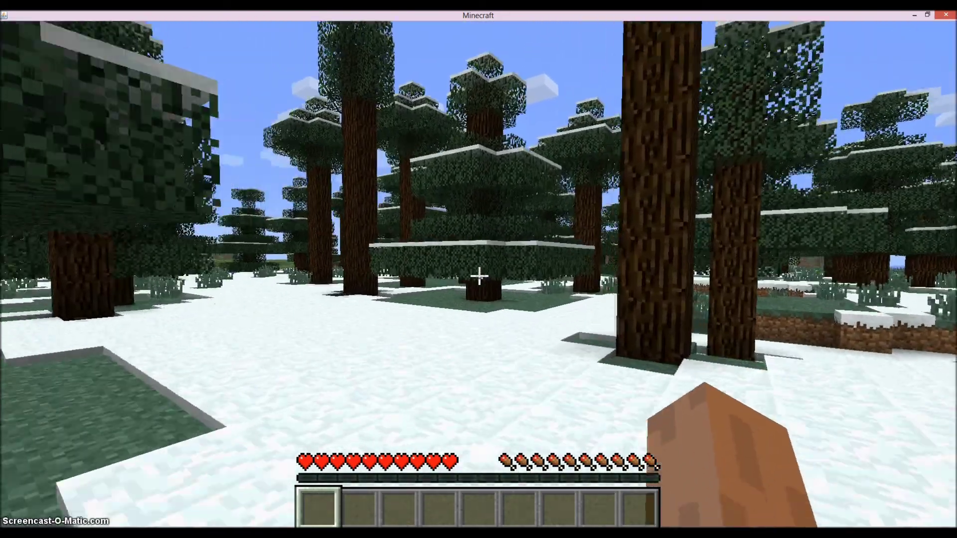
pyautogui.press('w')
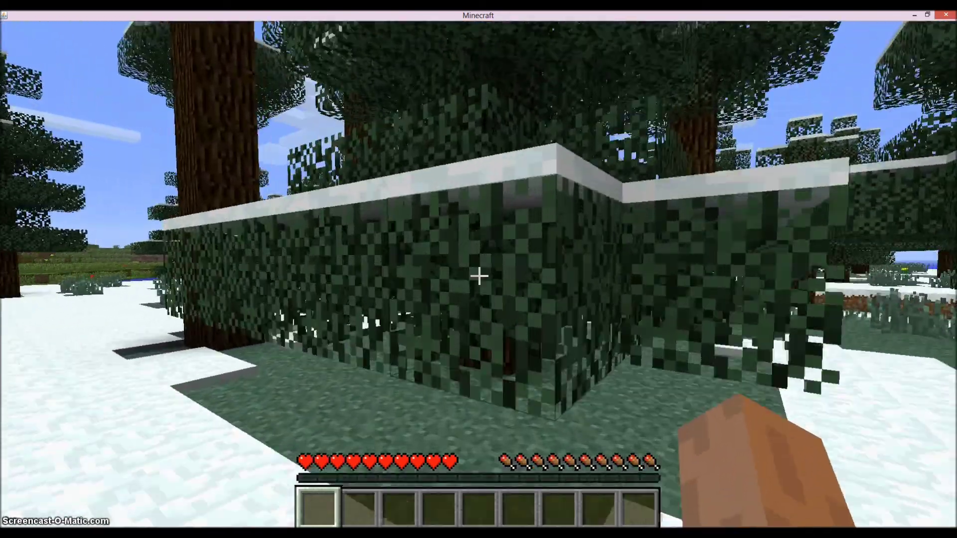
pyautogui.press('w')
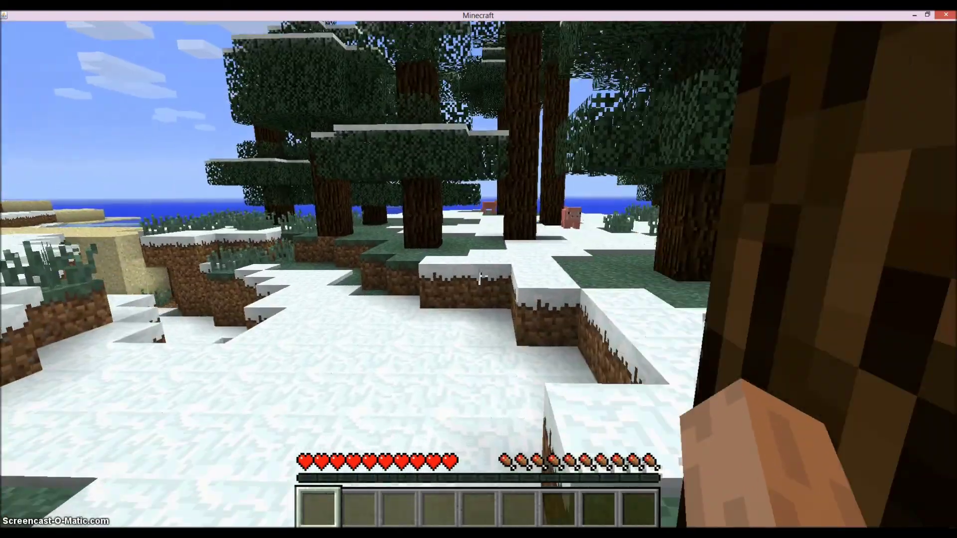
pyautogui.press('w')
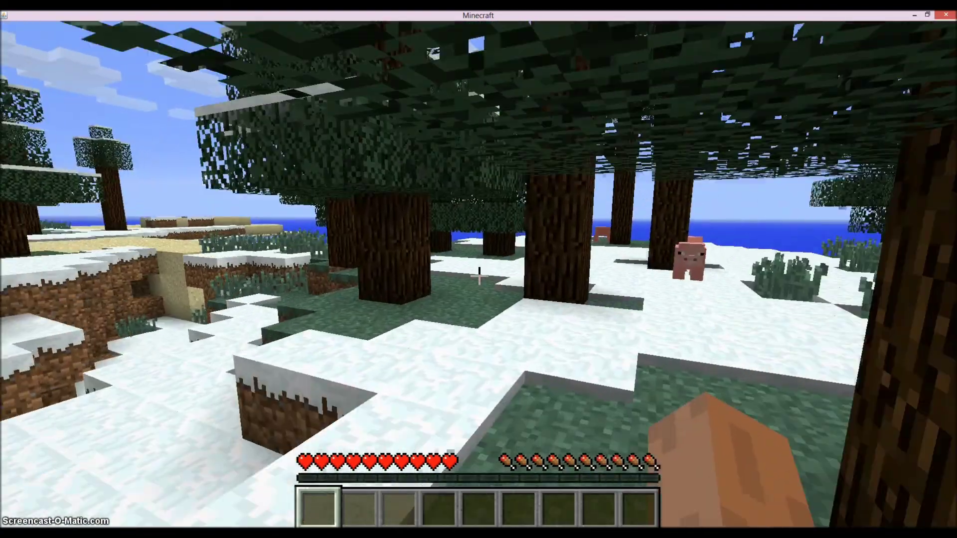
pyautogui.press('w')
pyautogui.press('w')
pyautogui.press('w')
pyautogui.press('w')
pyautogui.press('w')
pyautogui.press('w')
pyautogui.press('w')
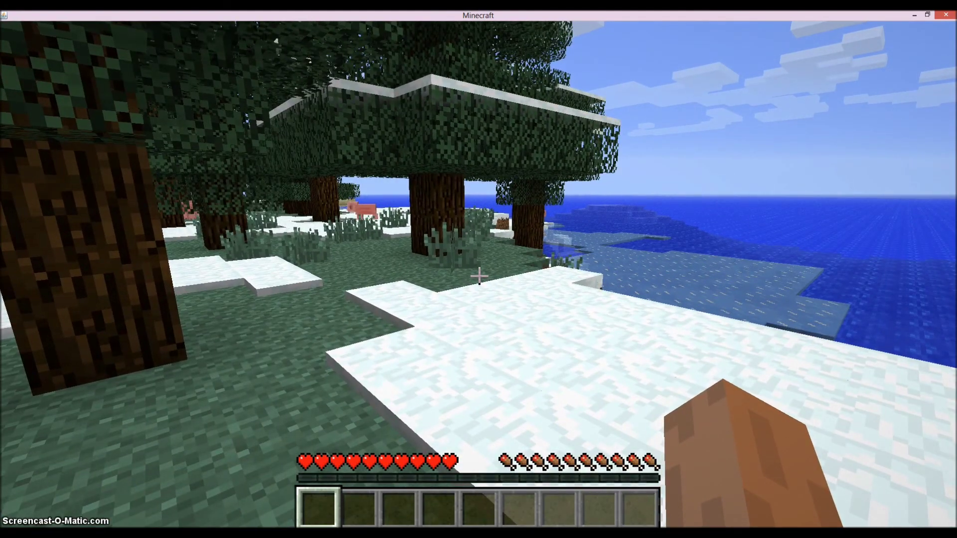